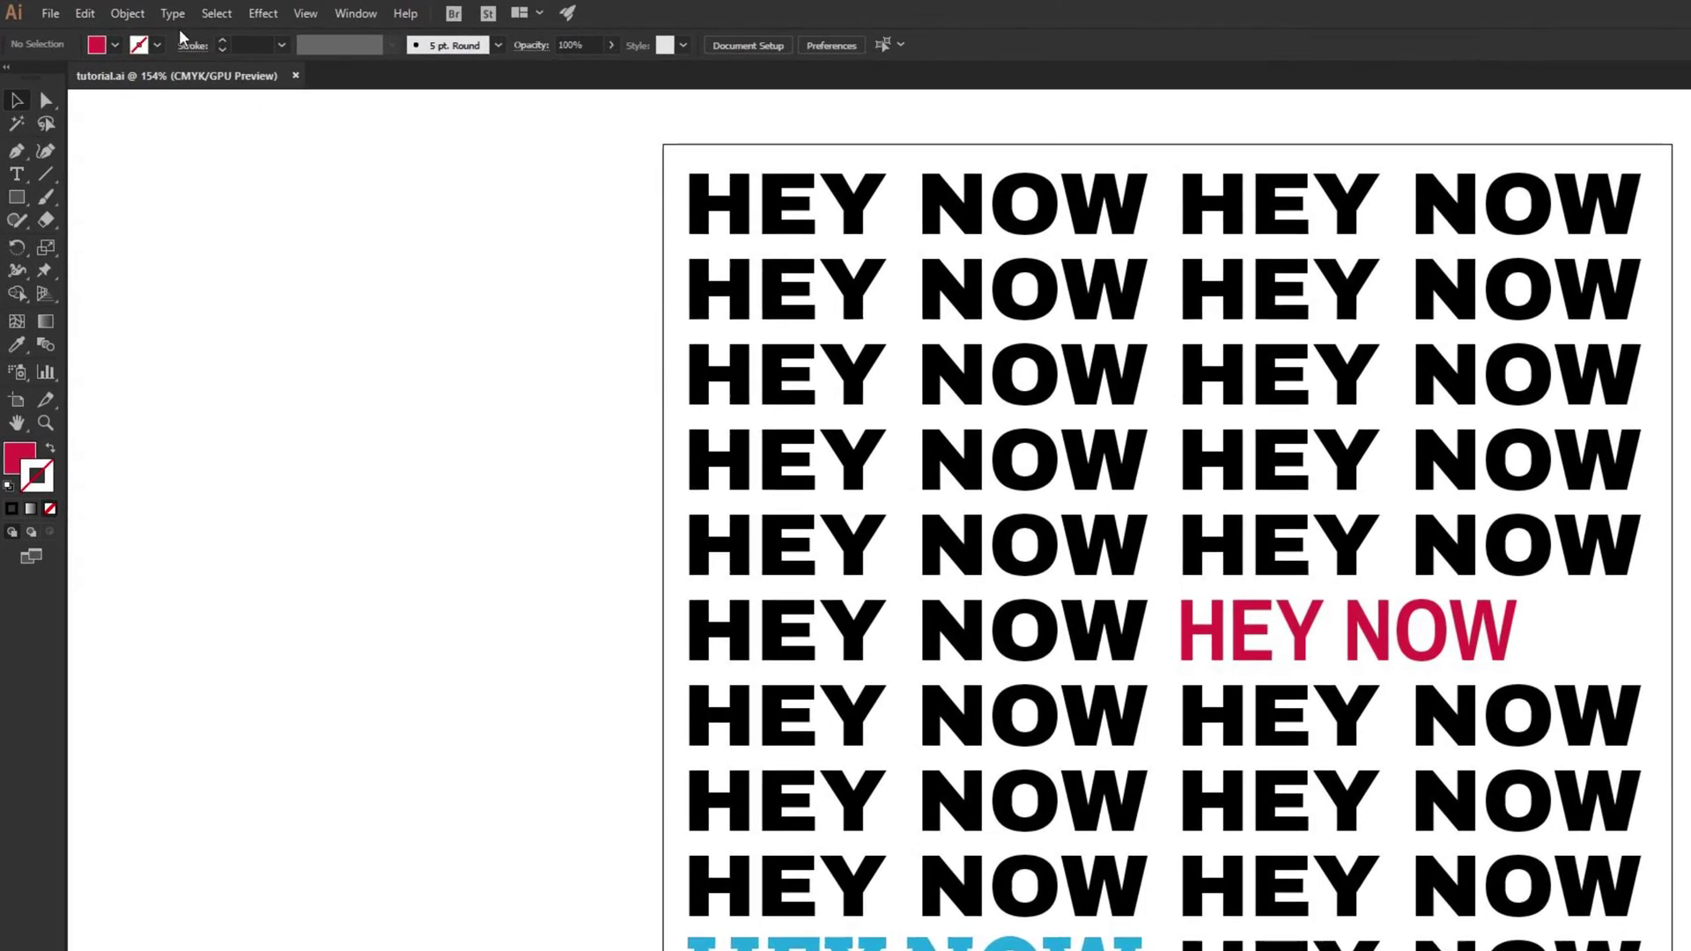
- Open Type > Find Font to list the poster's fonts: Archivo Black, Arvo Bold and Archivo Narrow Bold
{"action": "left_click", "coordinate": [121, 10]}
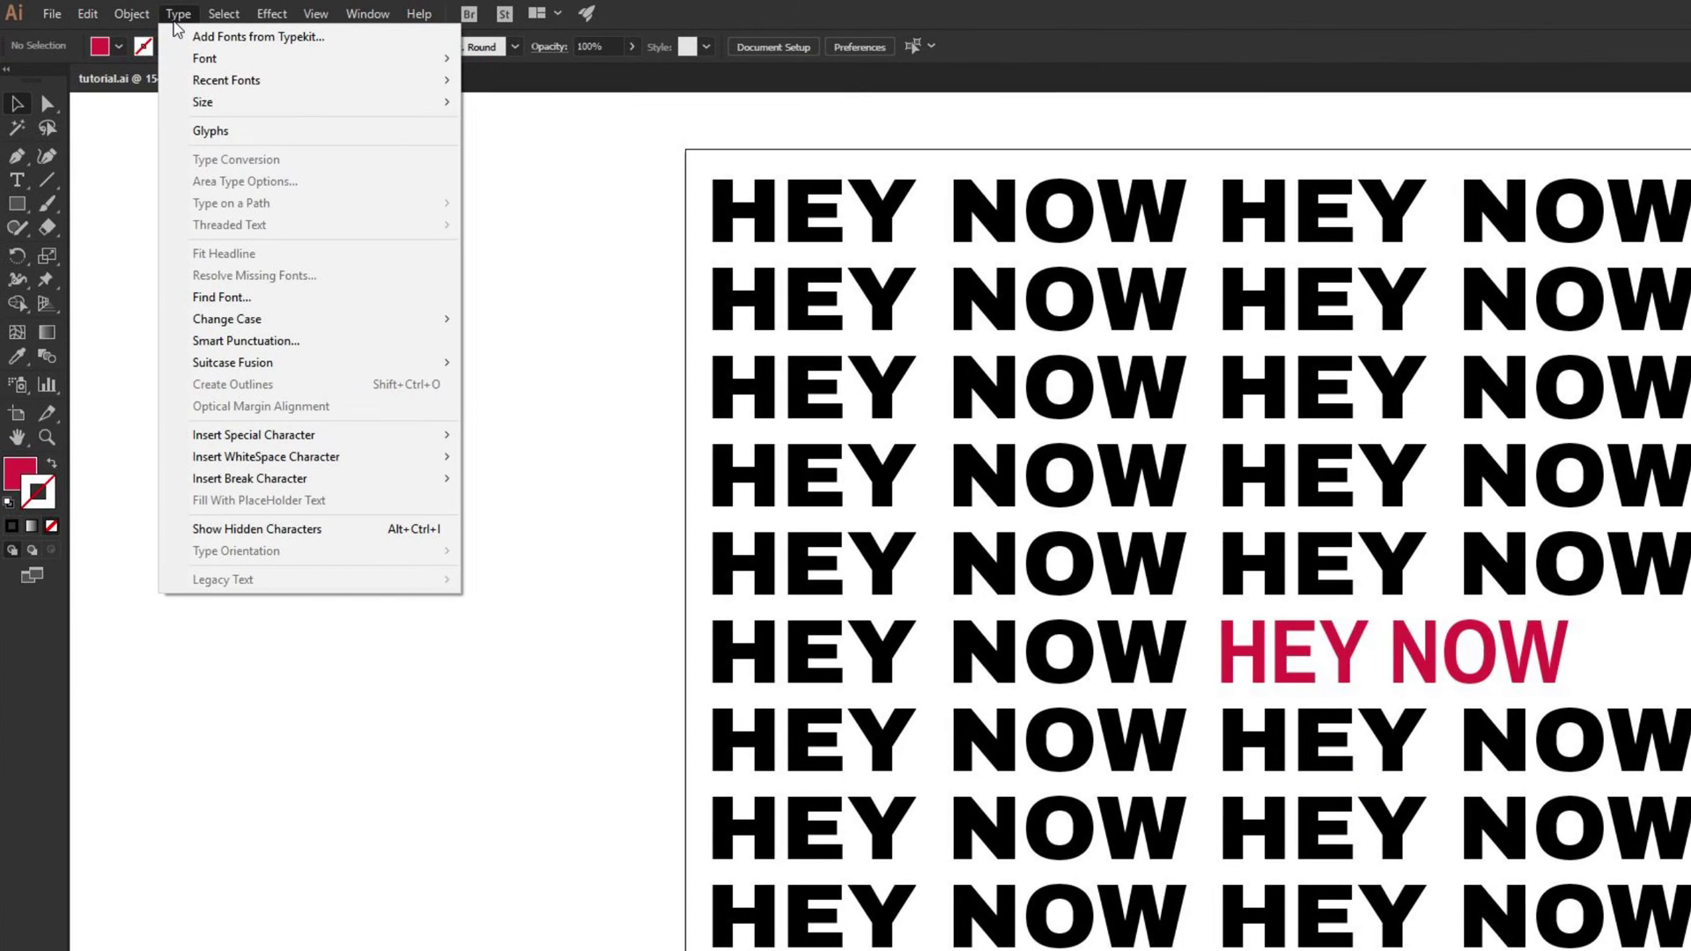
{"action": "left_click", "coordinate": [297, 295]}
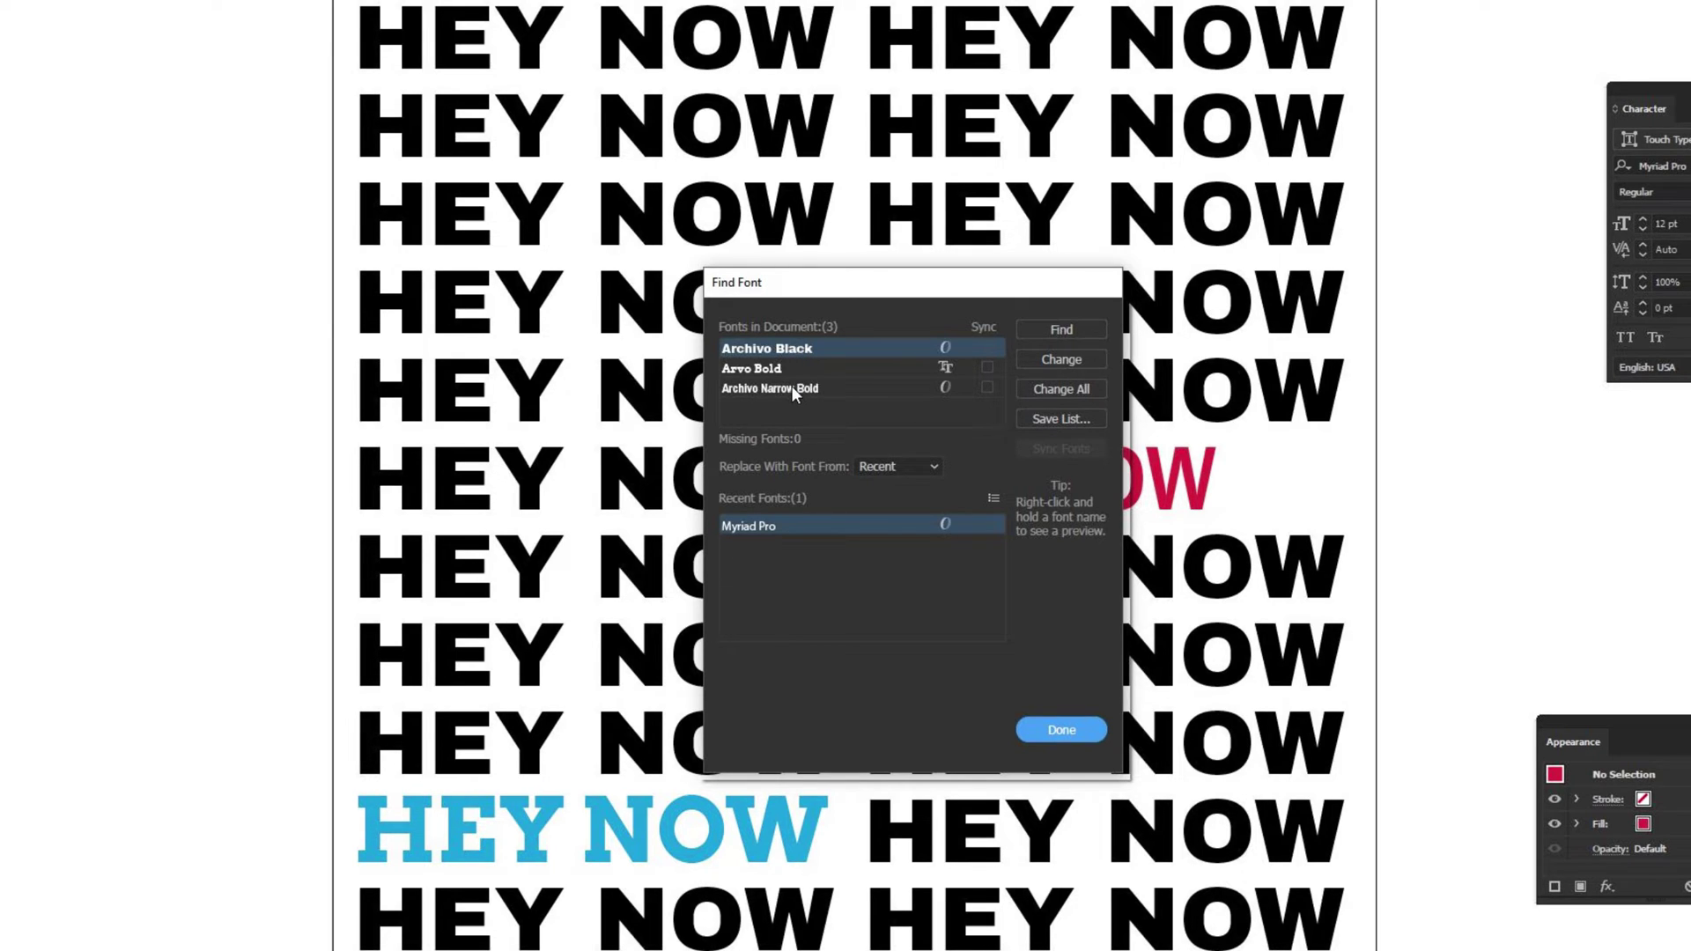
{"action": "left_click", "coordinate": [792, 389]}
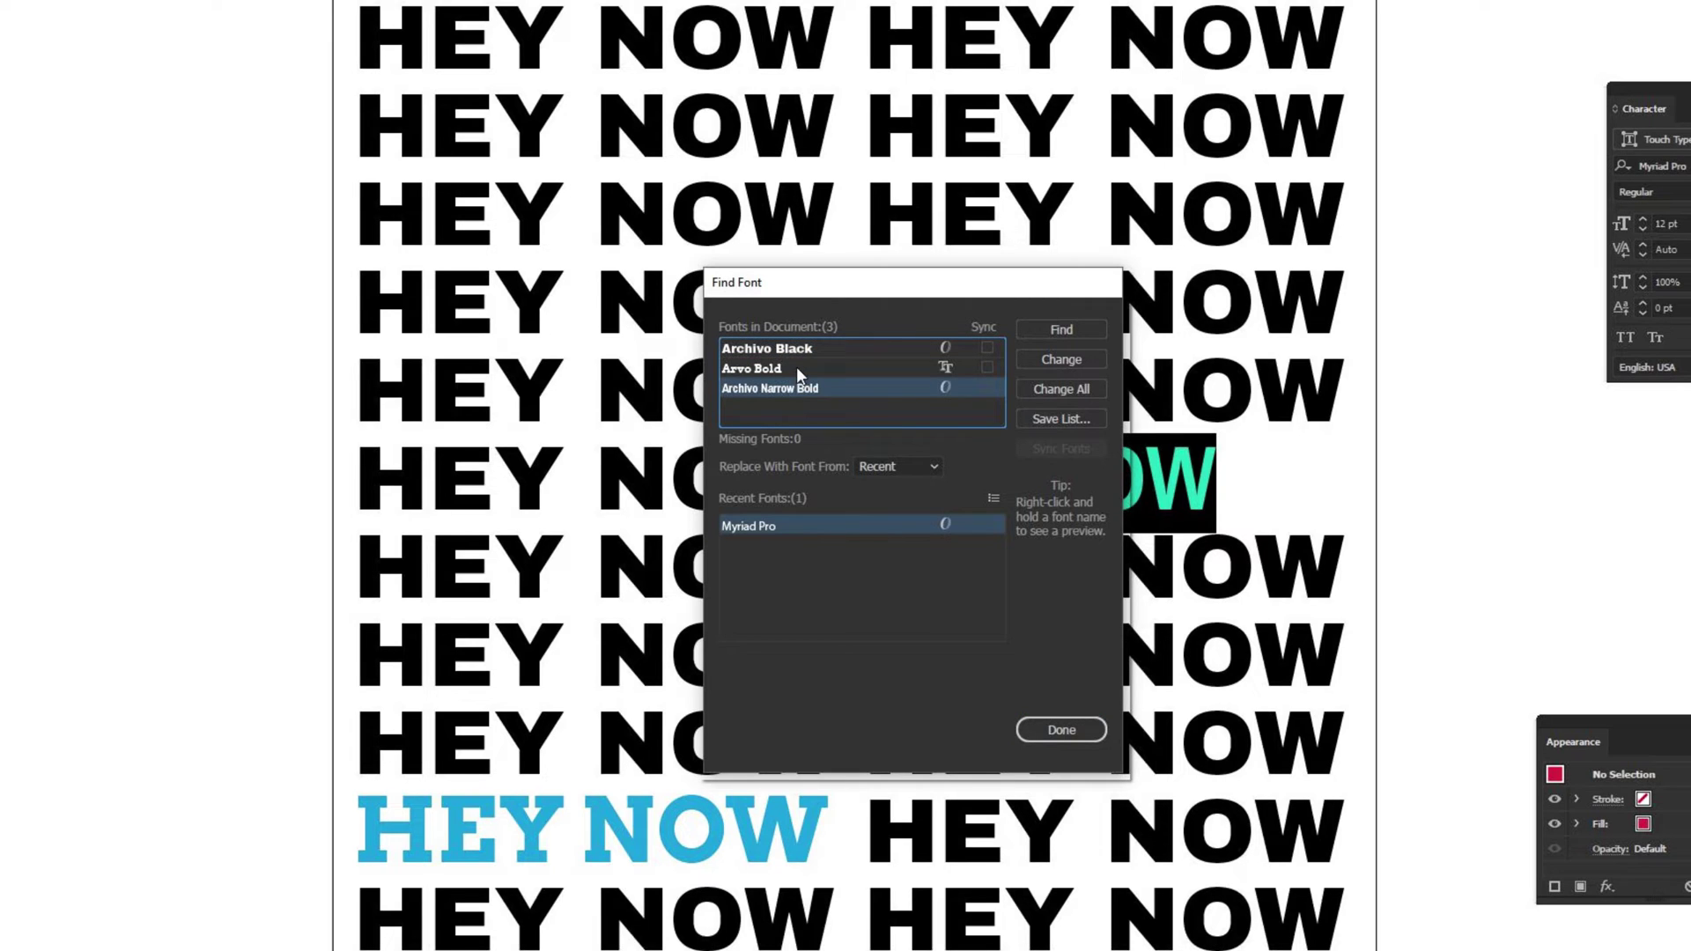
{"action": "left_click", "coordinate": [796, 368]}
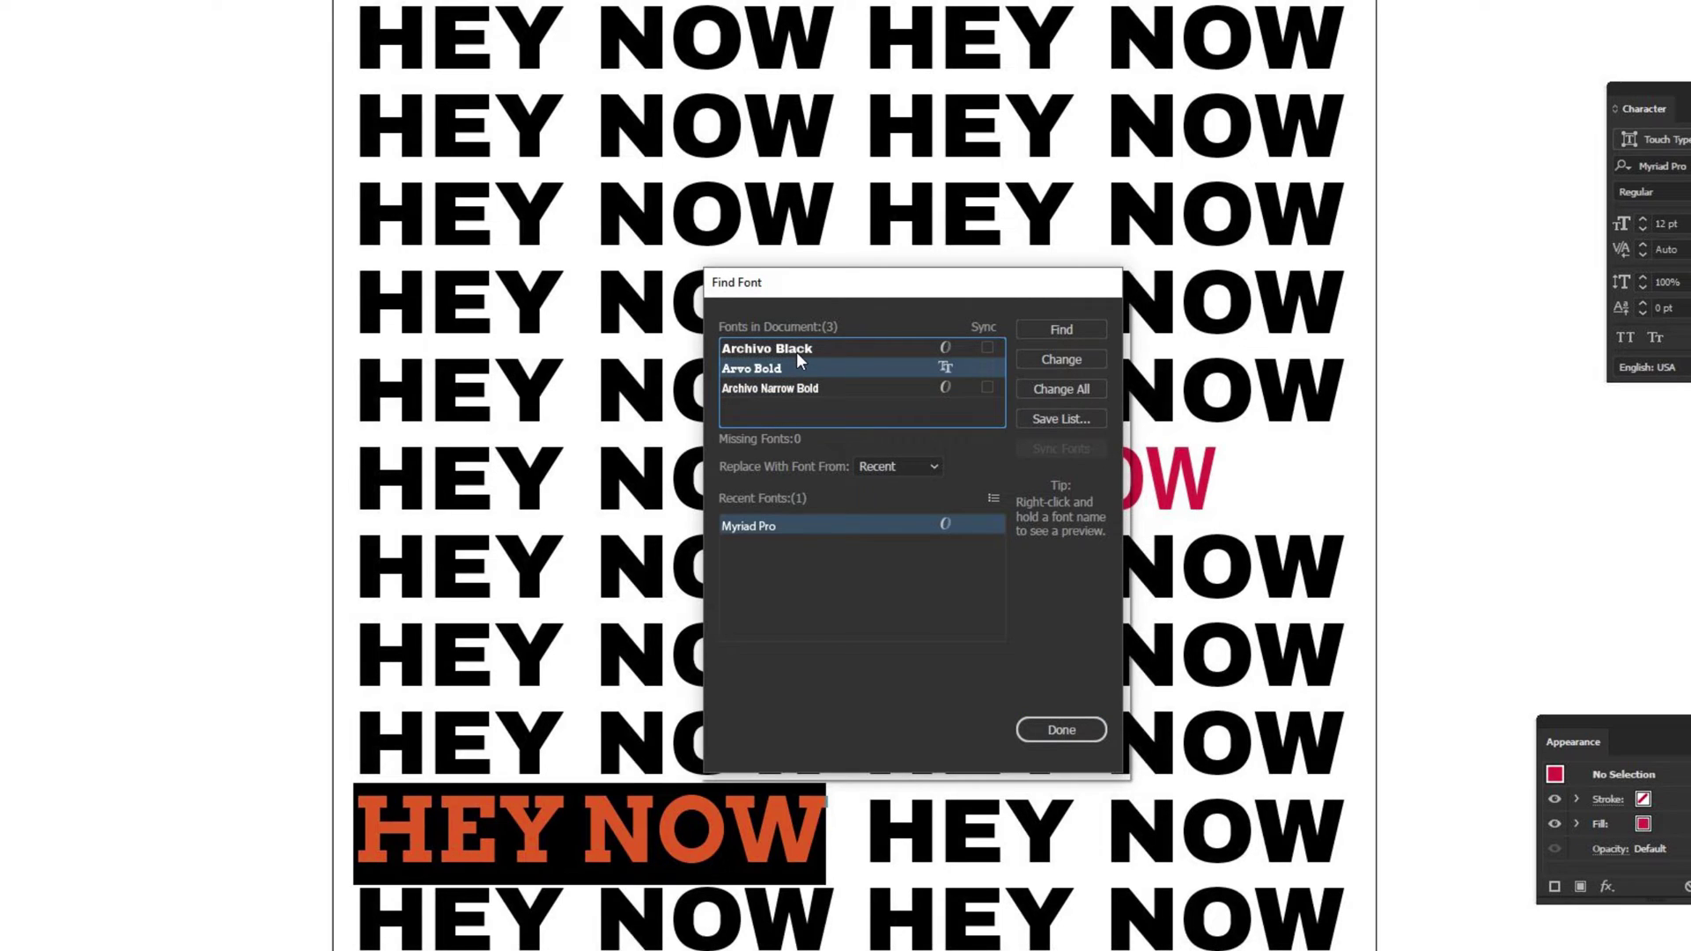
{"action": "left_click", "coordinate": [796, 352]}
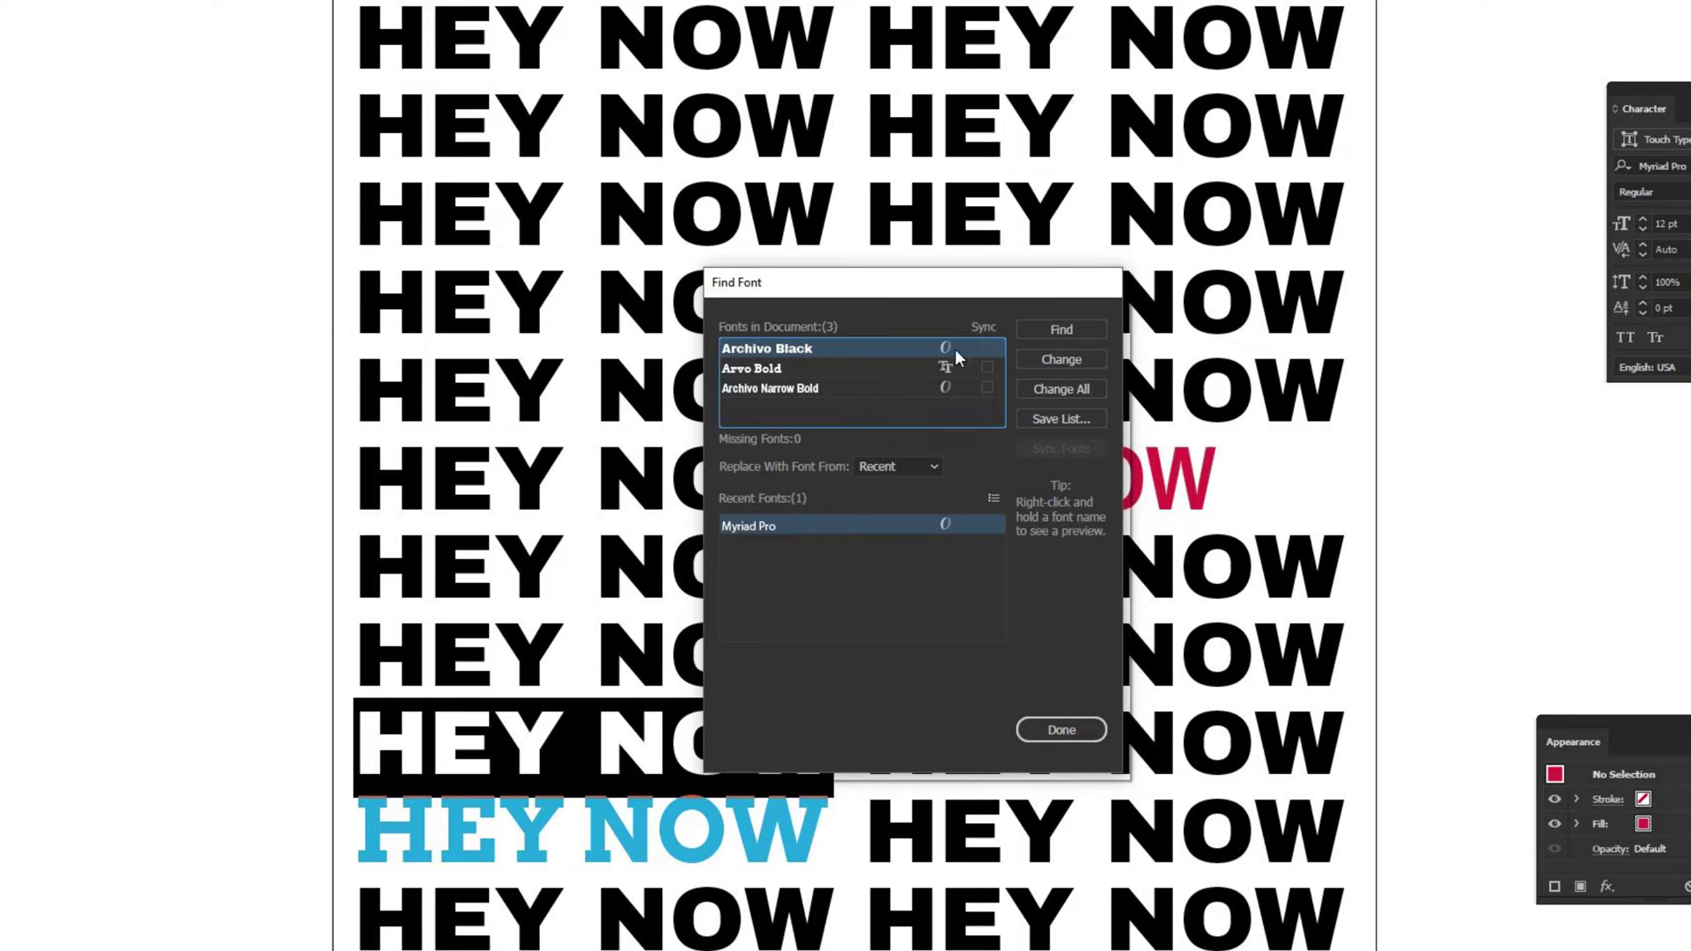
{"action": "left_click", "coordinate": [1047, 330]}
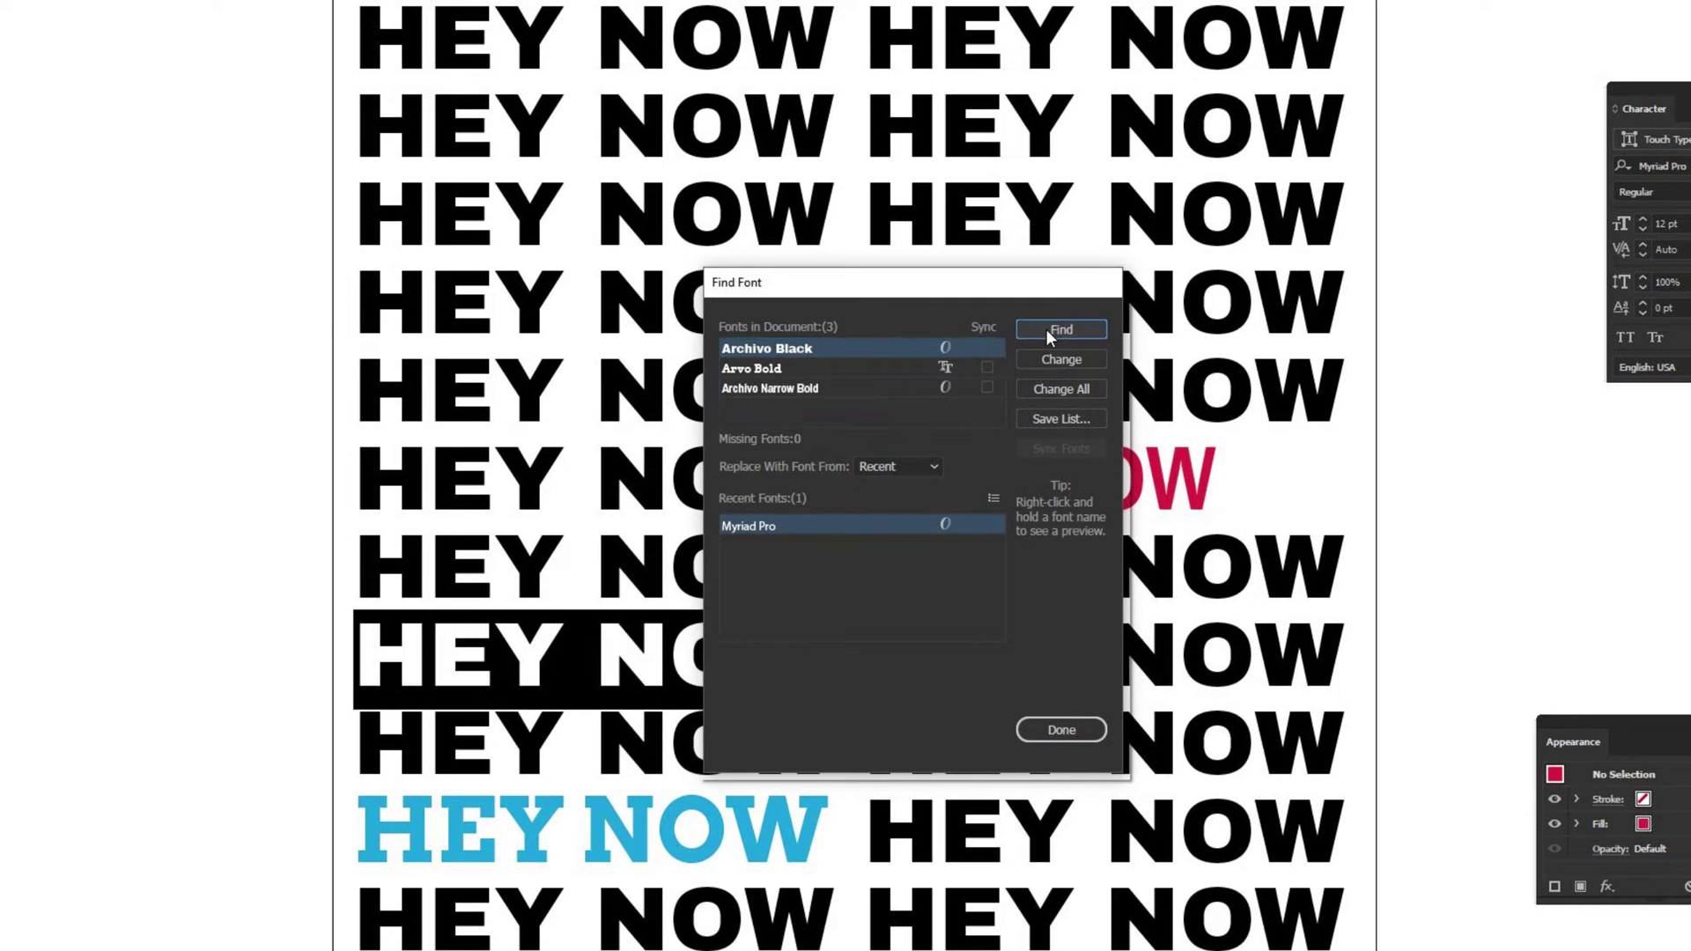
{"action": "left_click", "coordinate": [1046, 329]}
{"action": "left_click", "coordinate": [1047, 329]}
{"action": "left_click", "coordinate": [1047, 329]}
{"action": "left_click", "coordinate": [1047, 329]}
{"action": "left_click", "coordinate": [1047, 329]}
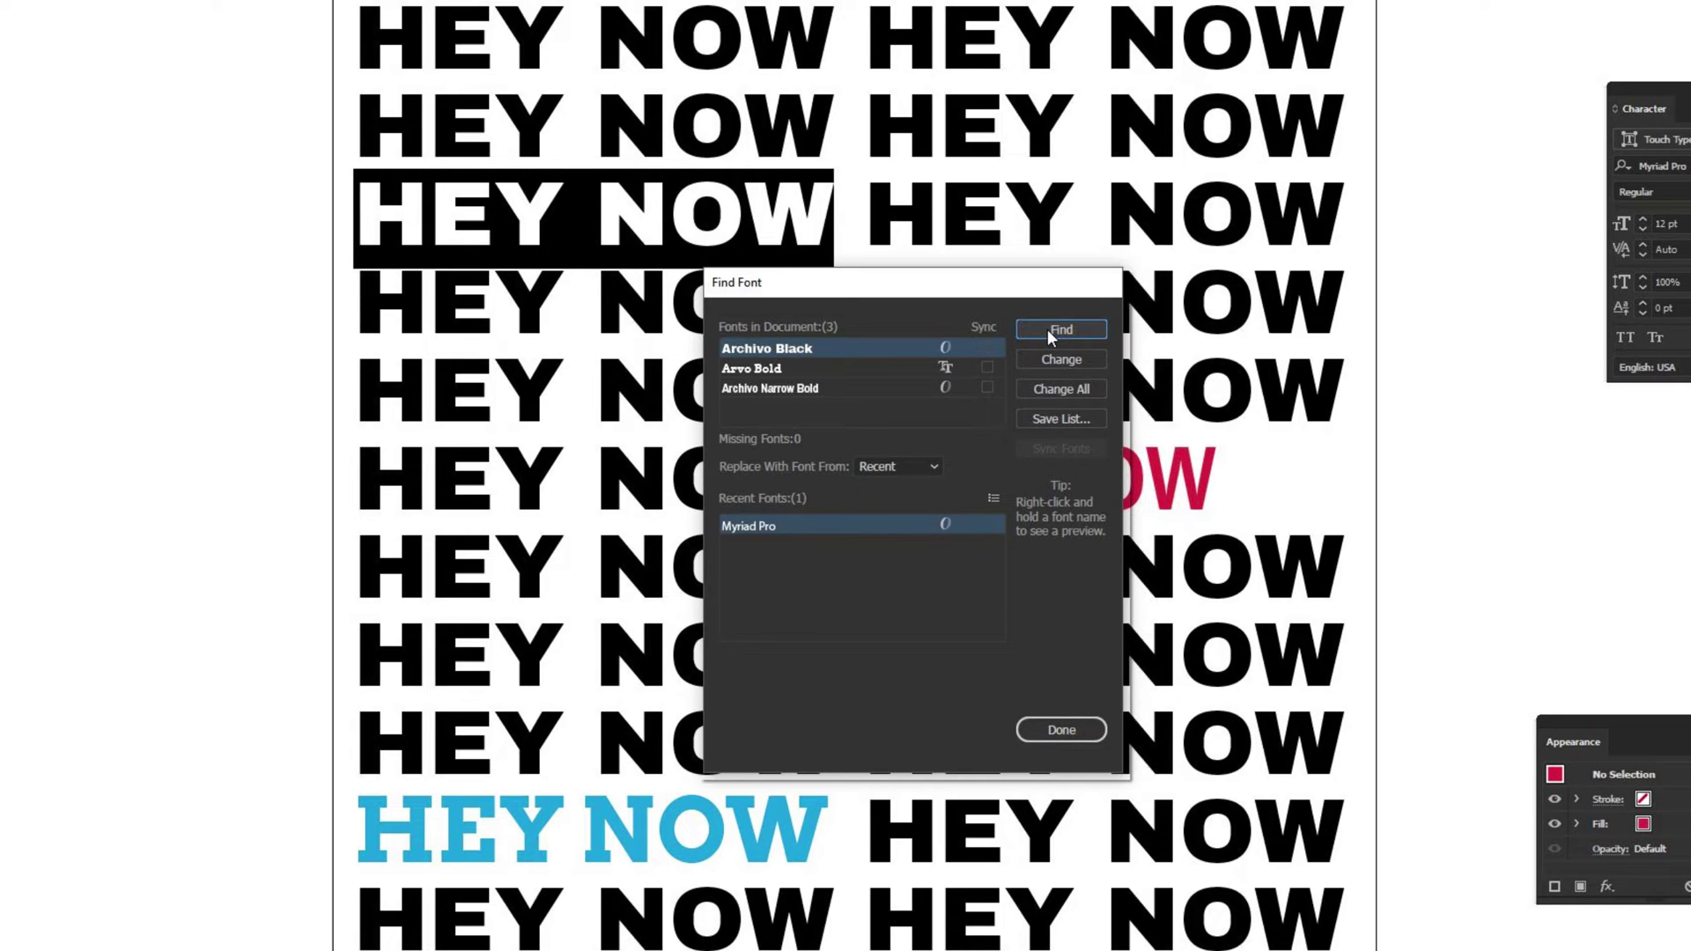
{"action": "left_click", "coordinate": [1049, 329]}
{"action": "left_click", "coordinate": [1048, 330]}
{"action": "left_click", "coordinate": [1048, 330]}
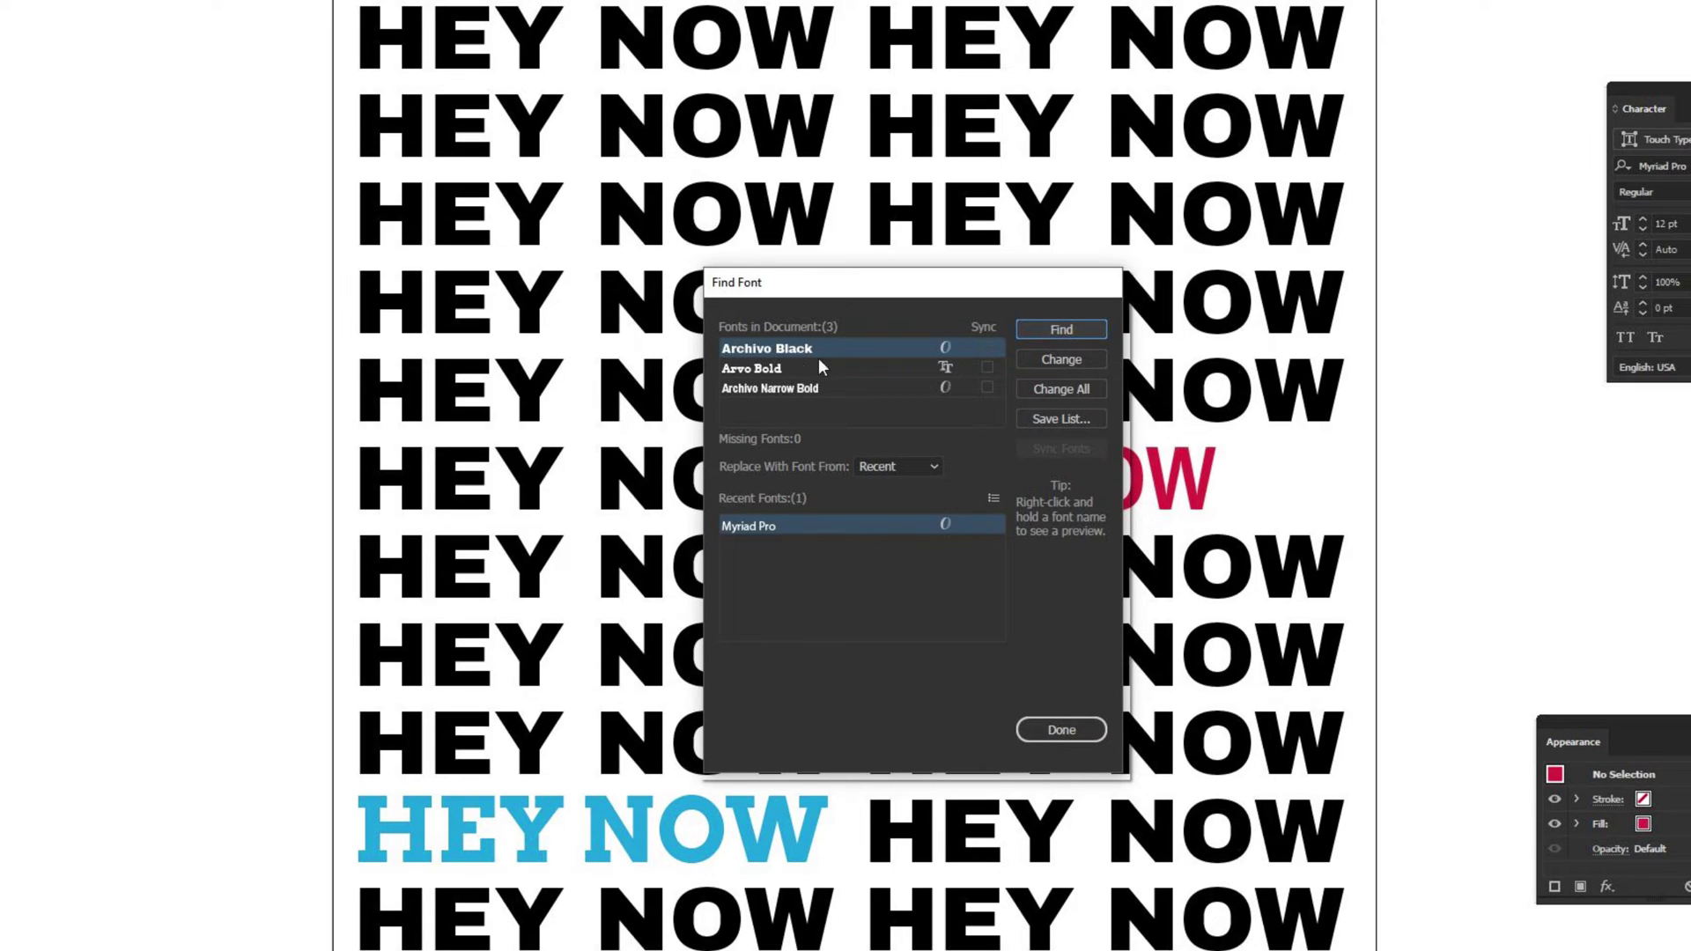
{"action": "left_click", "coordinate": [768, 370]}
{"action": "left_click", "coordinate": [751, 390]}
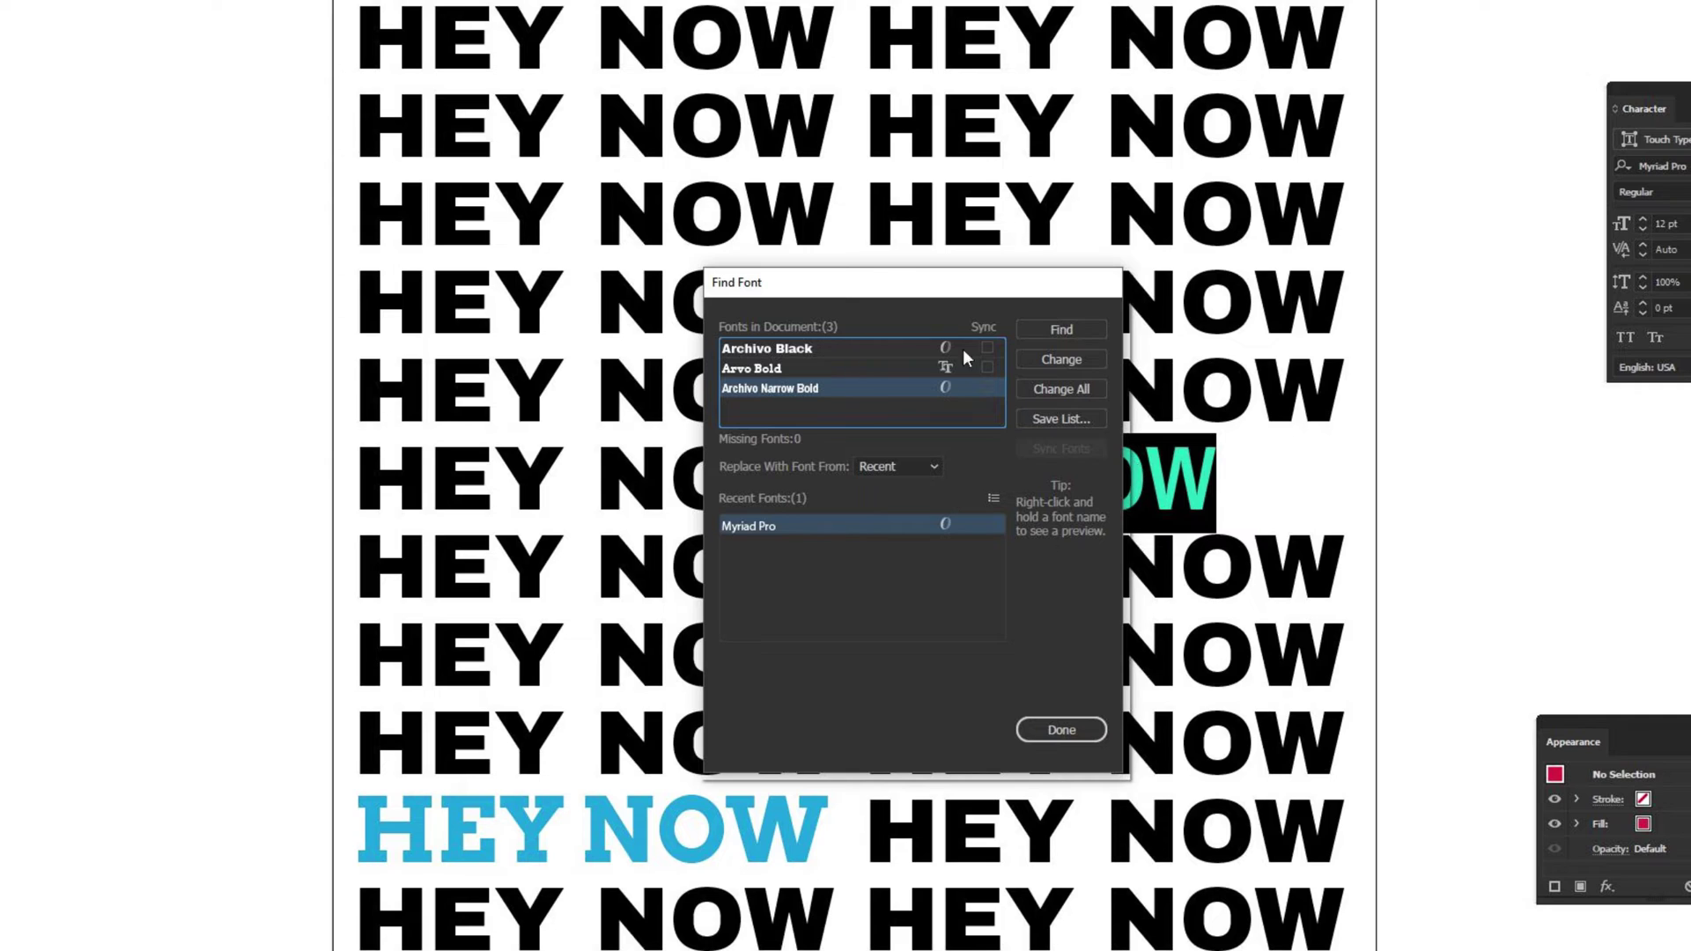
{"action": "left_click", "coordinate": [845, 348]}
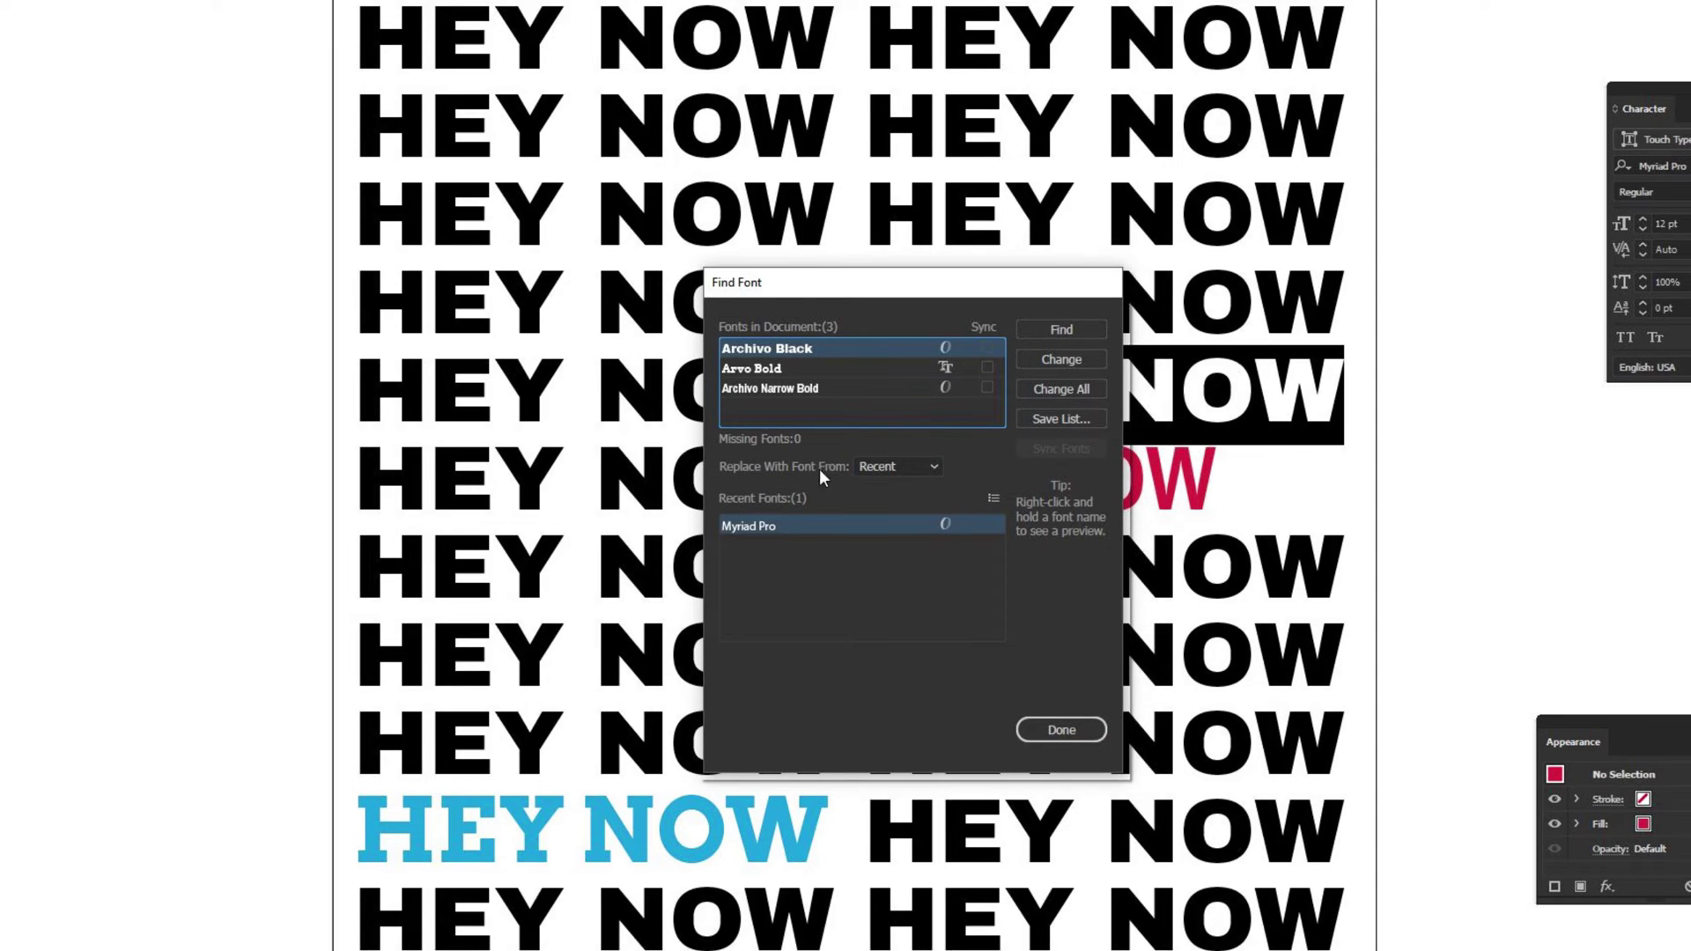
- Set Replace With Font From to System, offering all 536 installed fonts
{"action": "left_click", "coordinate": [879, 466]}
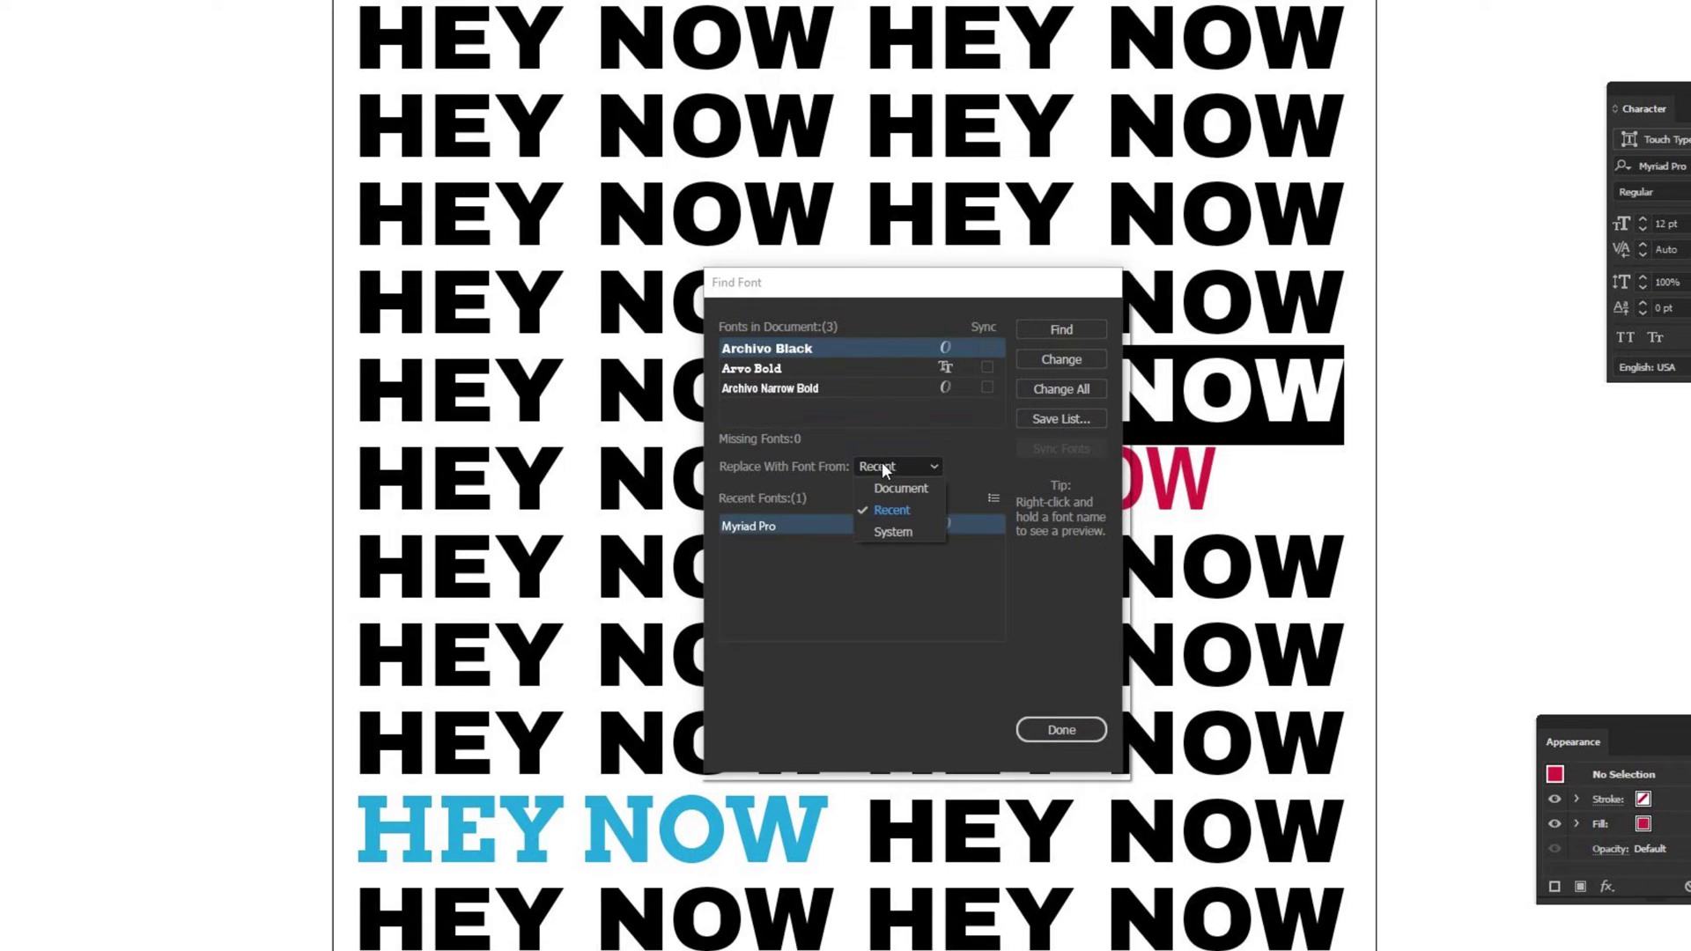
{"action": "left_click", "coordinate": [893, 485]}
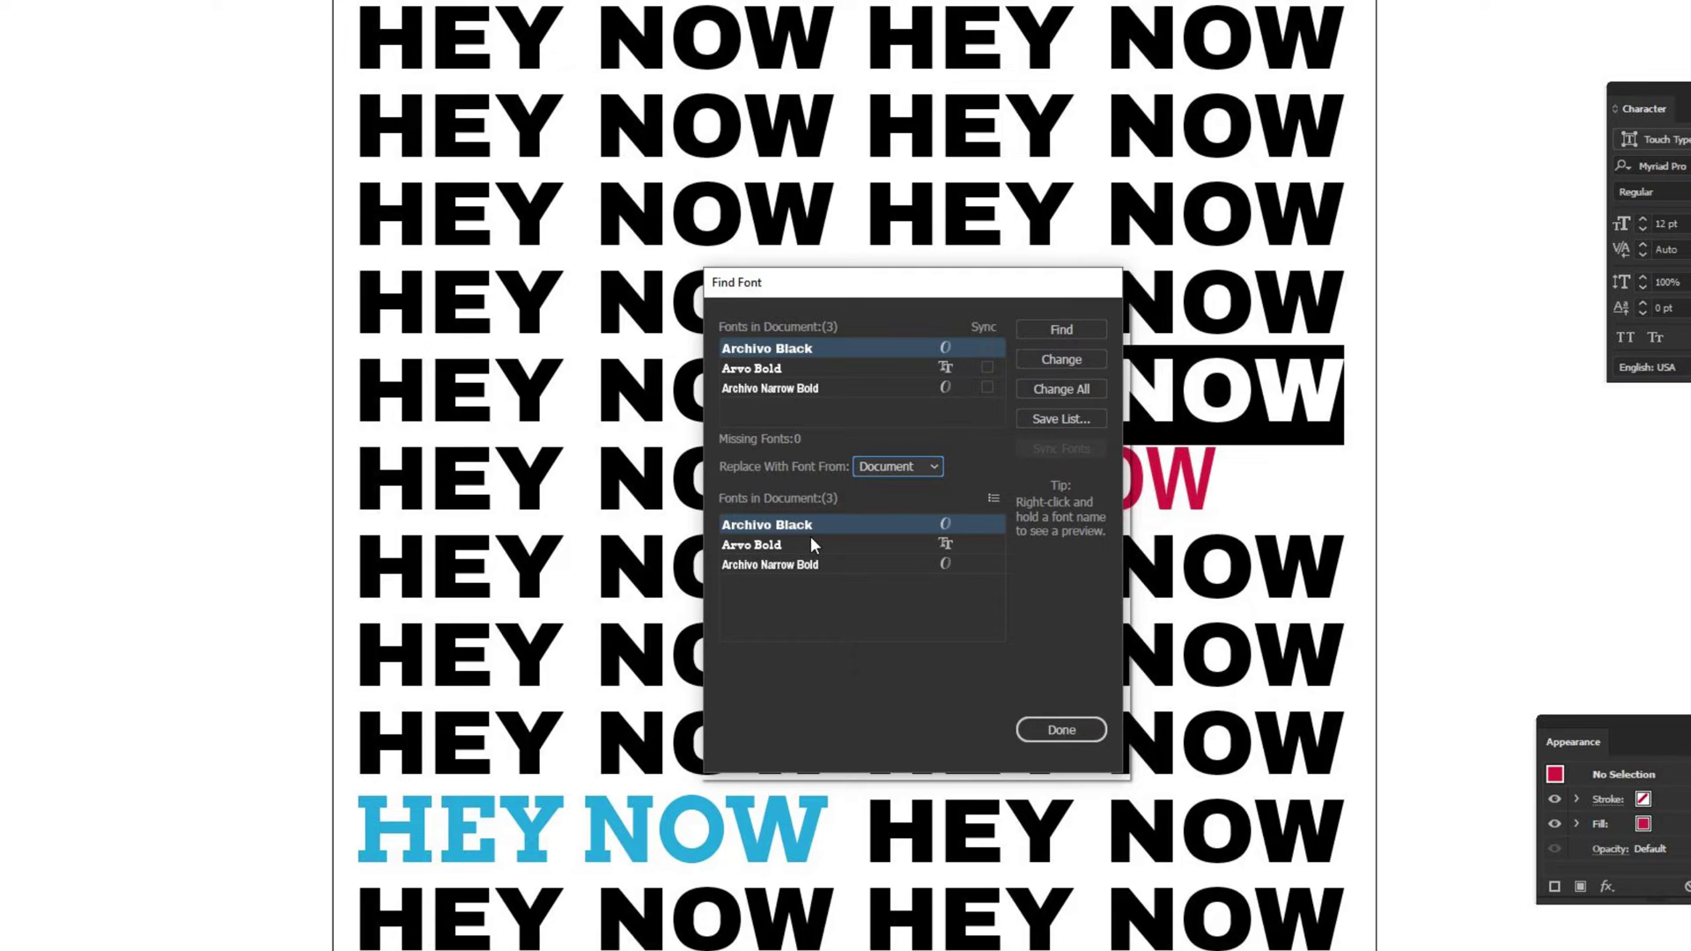
{"action": "left_click", "coordinate": [884, 465]}
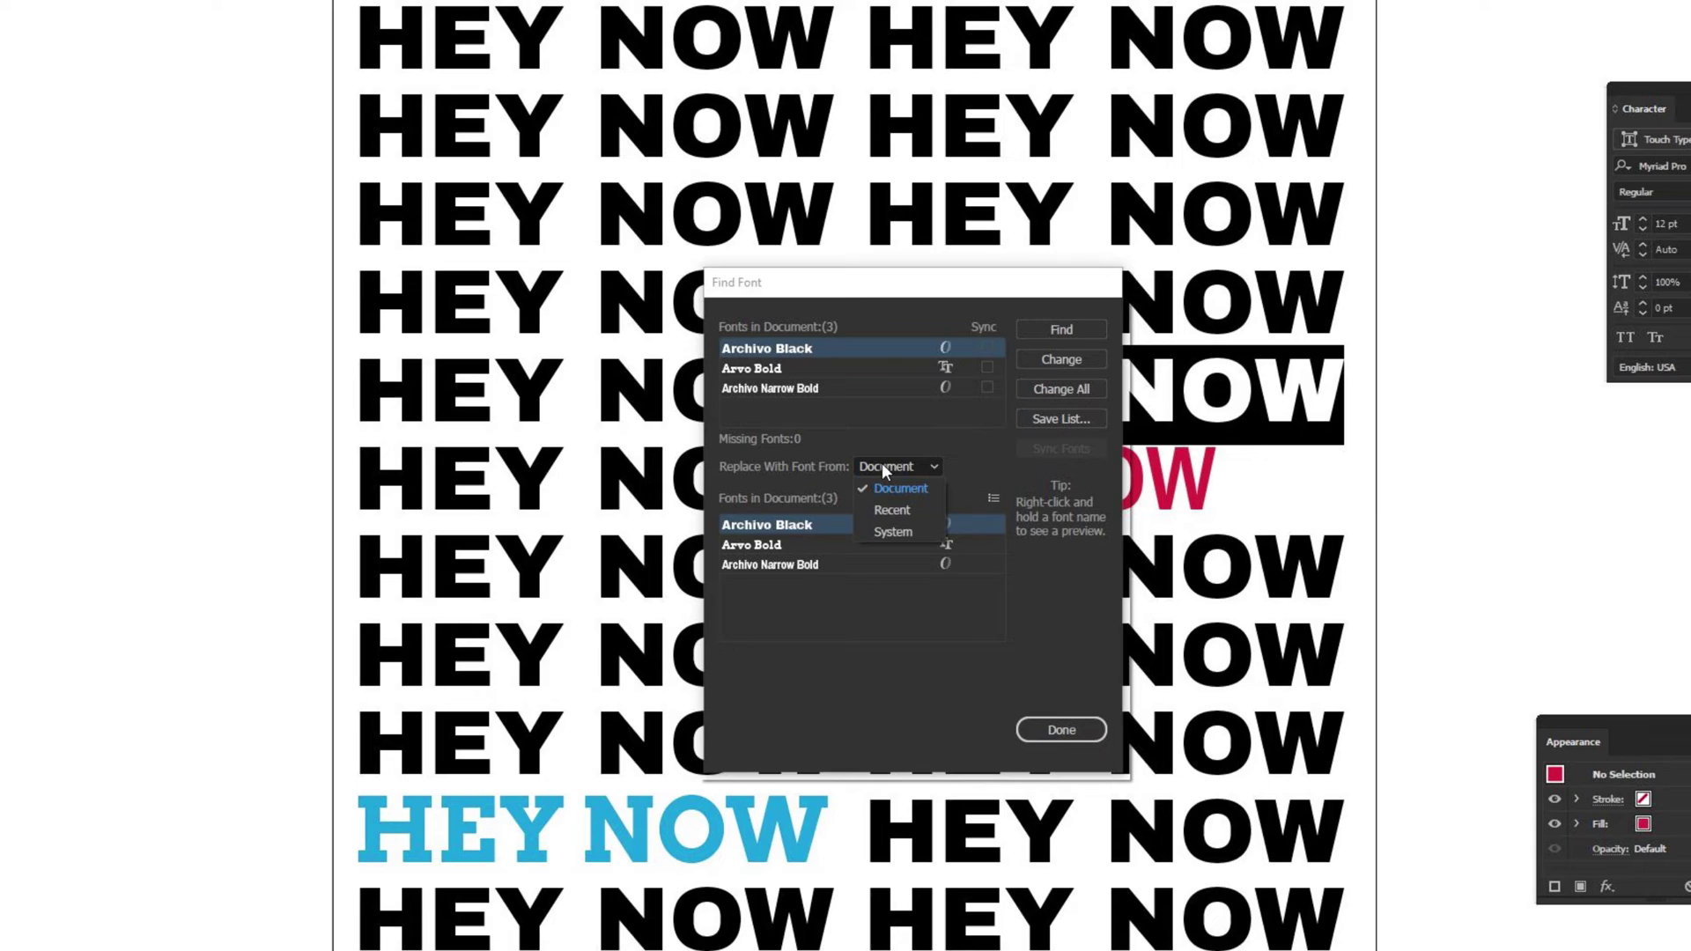
{"action": "left_click", "coordinate": [895, 533]}
- Pick Bahnschrift Bold from the system fonts as the replacement for Archivo Black
{"action": "scroll", "coordinate": [835, 574], "scroll_direction": "down", "scroll_amount": 2}
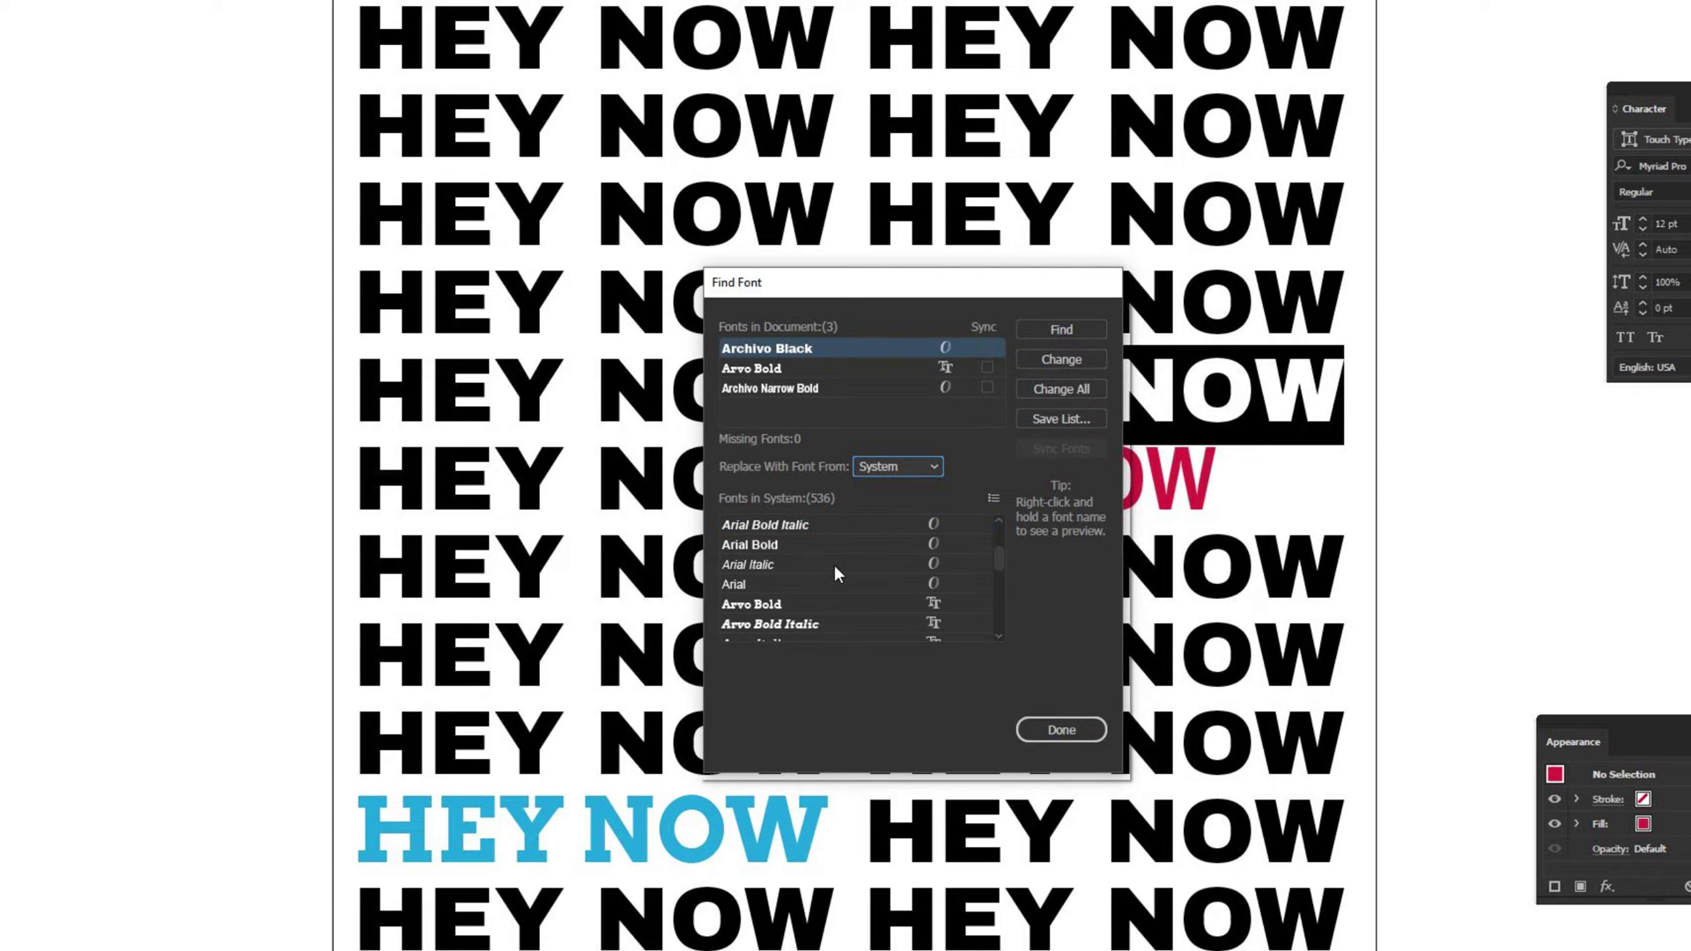
{"action": "scroll", "coordinate": [835, 574], "scroll_direction": "down", "scroll_amount": 1}
{"action": "scroll", "coordinate": [835, 574], "scroll_direction": "down", "scroll_amount": 1}
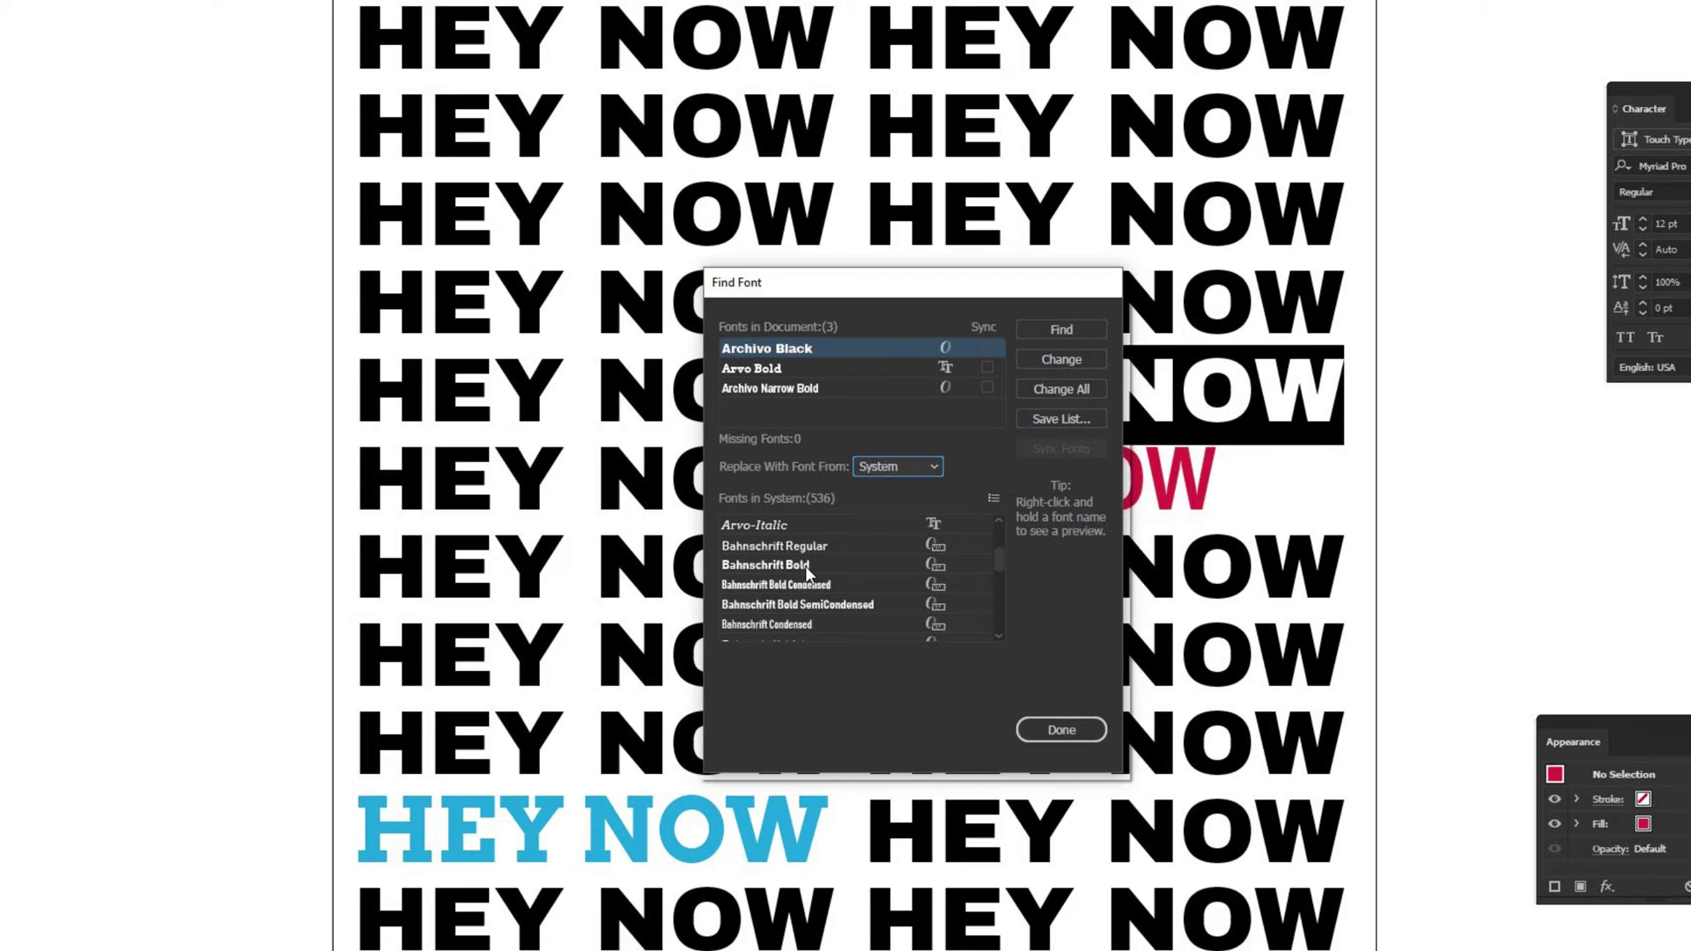
{"action": "left_click", "coordinate": [803, 571]}
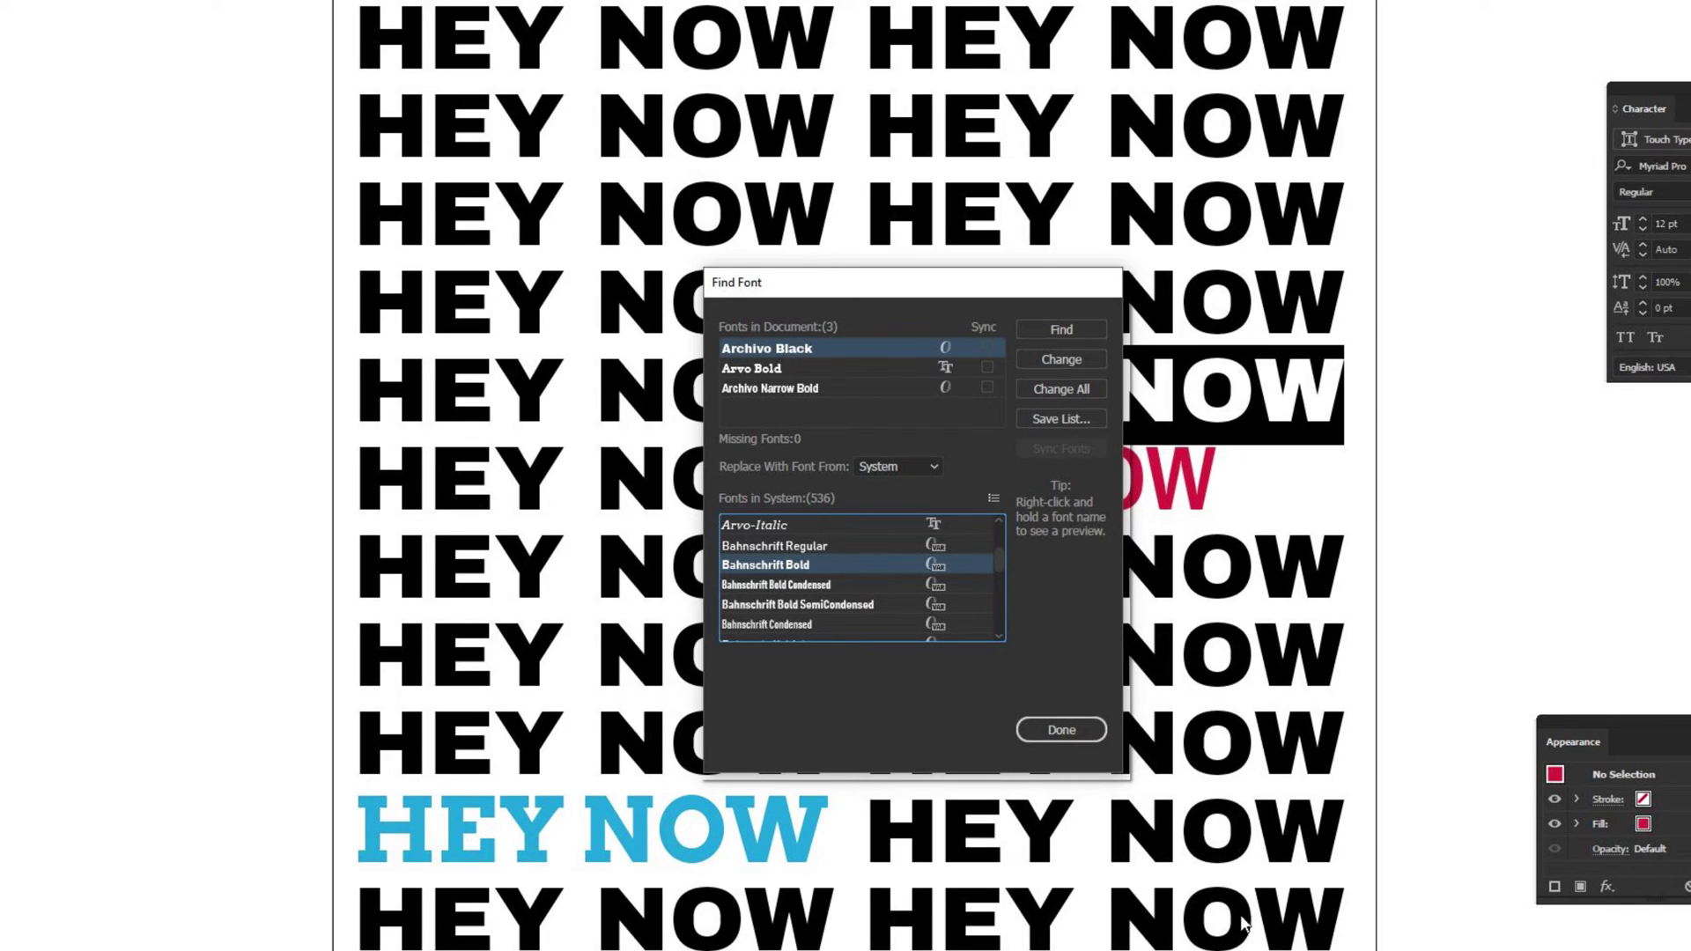
- Use Change All to swap every Archivo Black HEY NOW line to Bahnschrift Bold
{"action": "left_click", "coordinate": [1057, 389]}
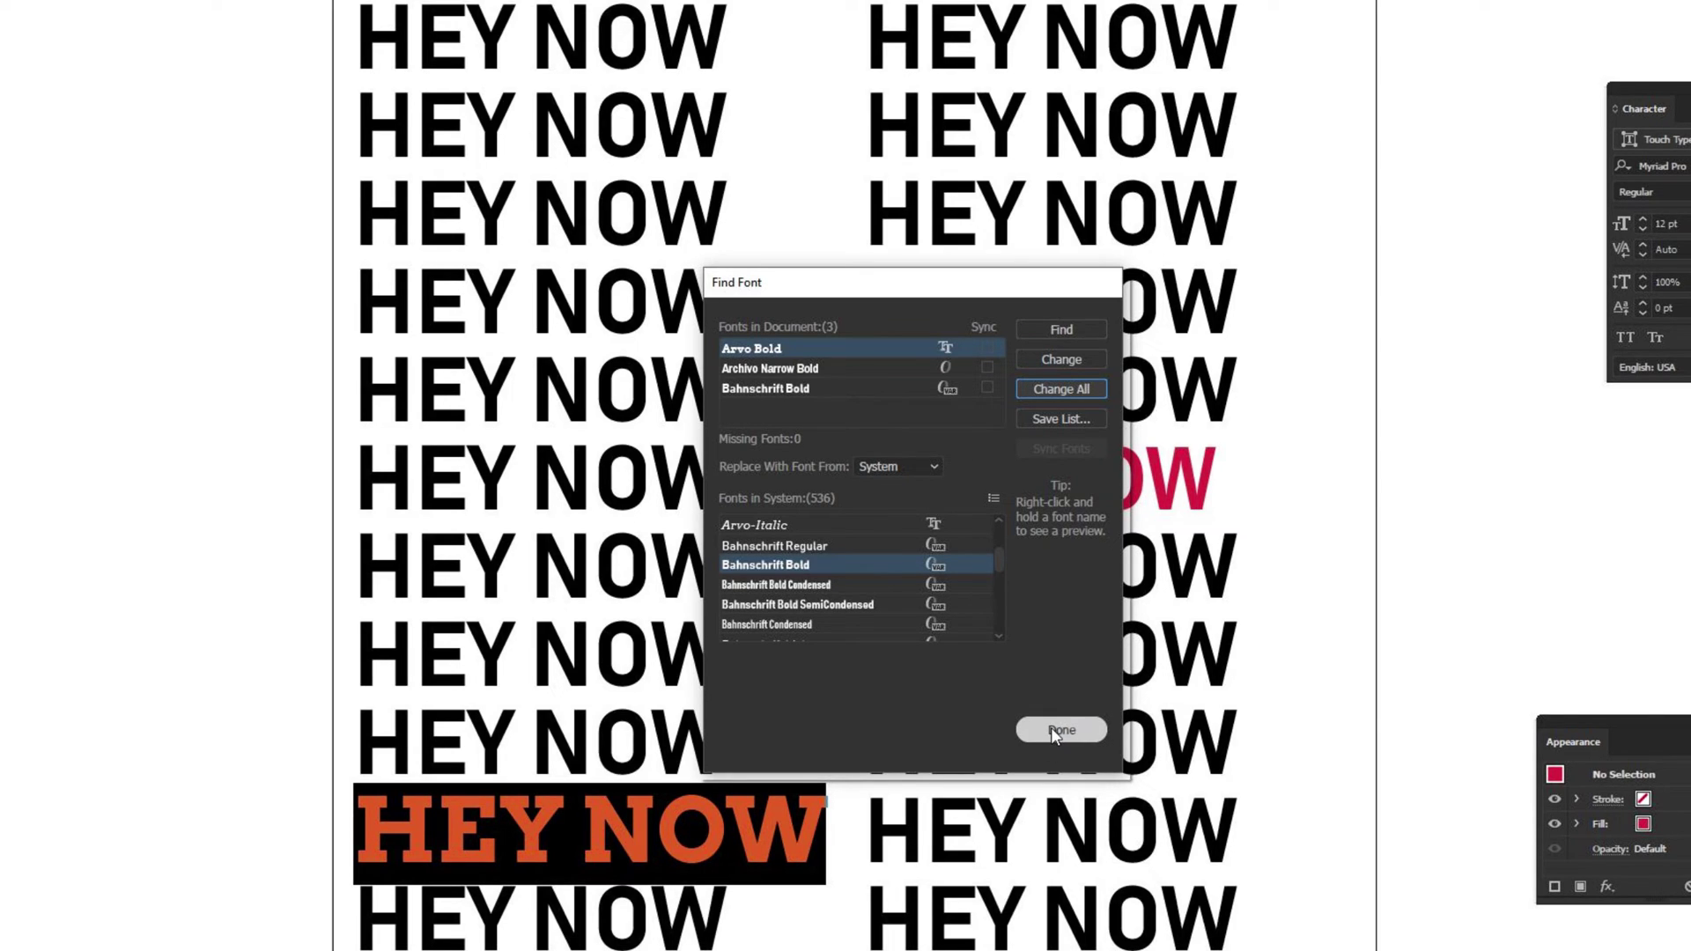
- Choose Arvo Bold as the font to replace and Blackoak Std as its replacement
{"action": "left_click", "coordinate": [793, 368]}
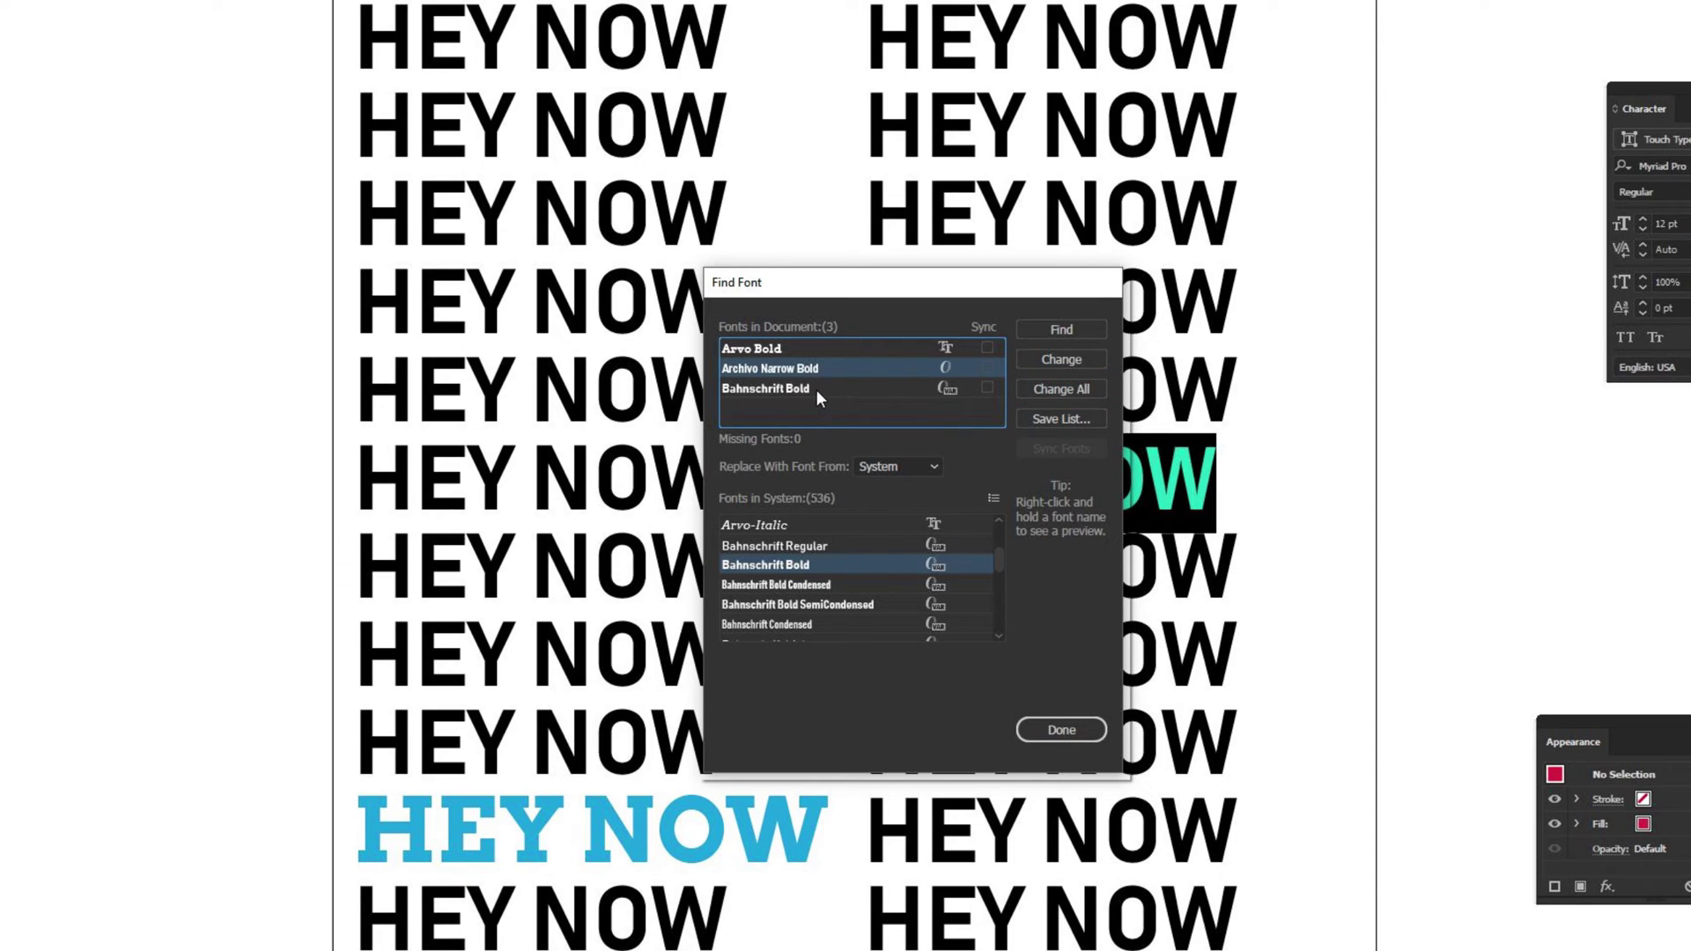
{"action": "left_click", "coordinate": [812, 347]}
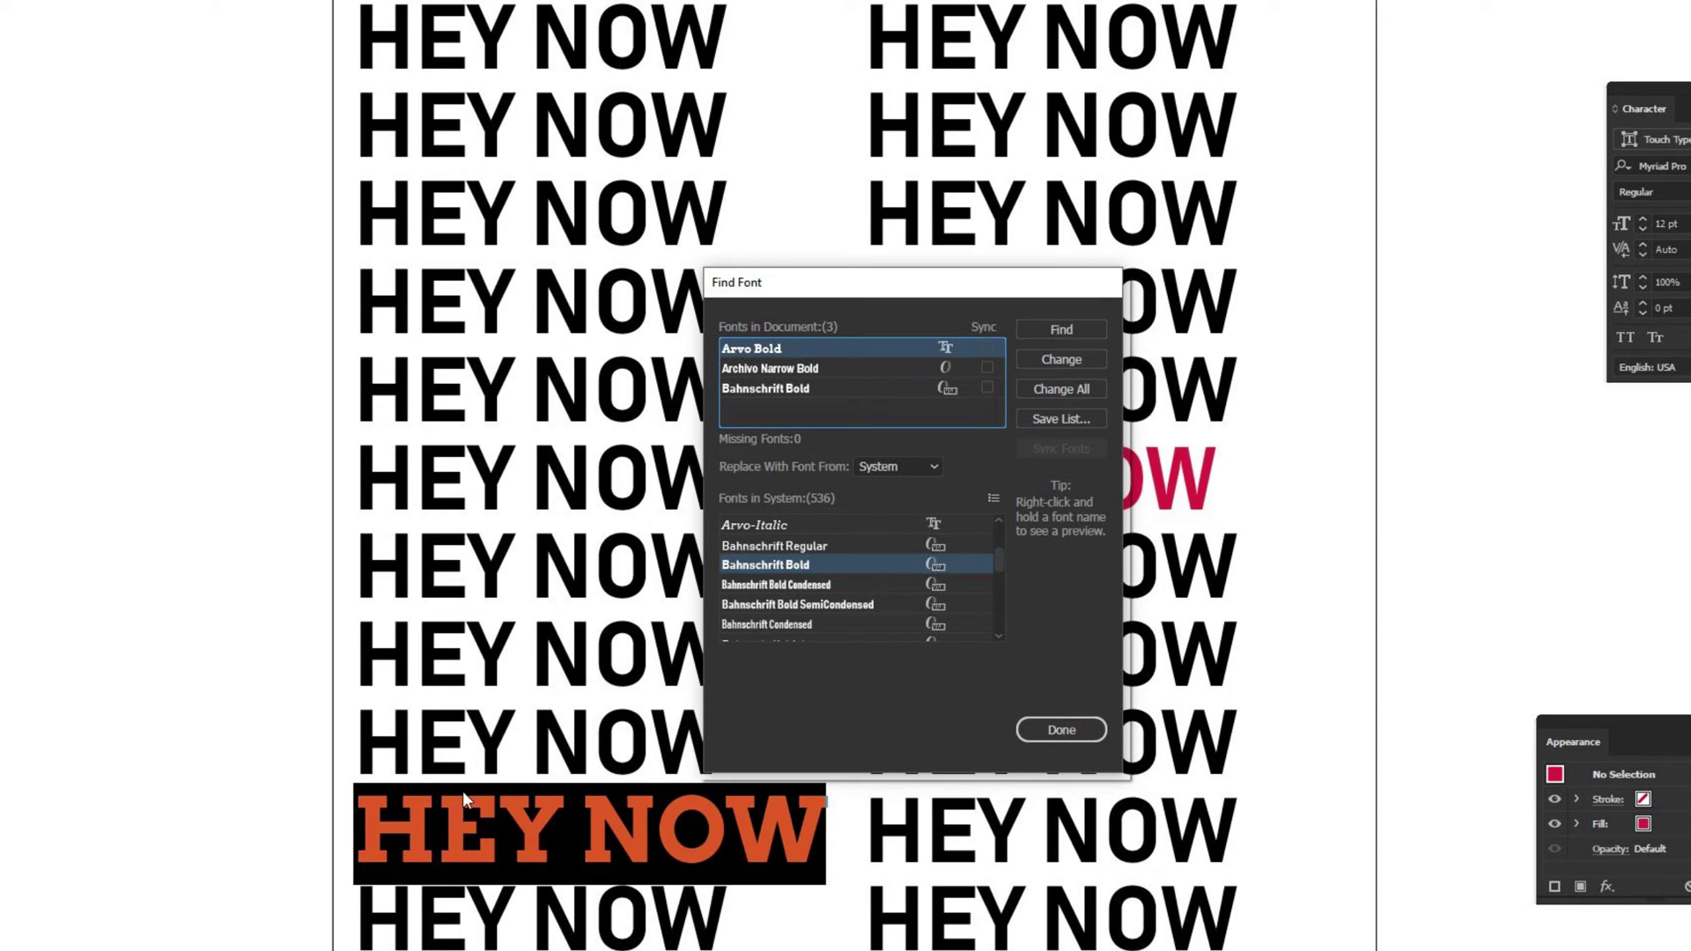
{"action": "scroll", "coordinate": [816, 617], "scroll_direction": "down", "scroll_amount": 10}
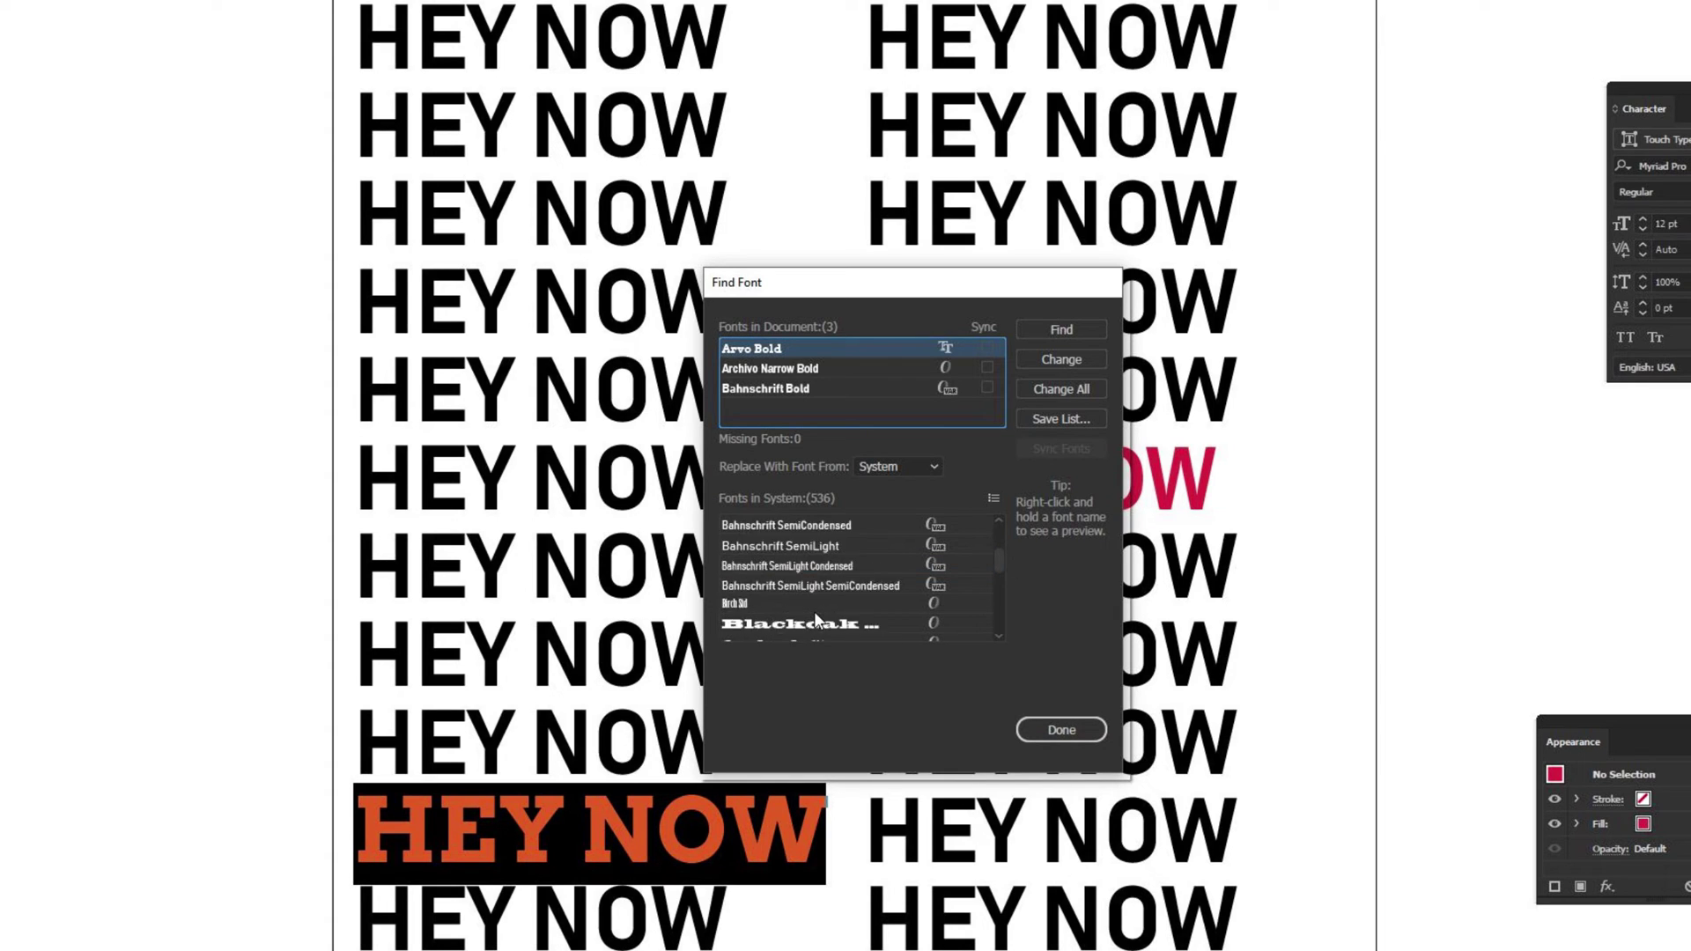
{"action": "scroll", "coordinate": [815, 620], "scroll_direction": "up", "scroll_amount": 1}
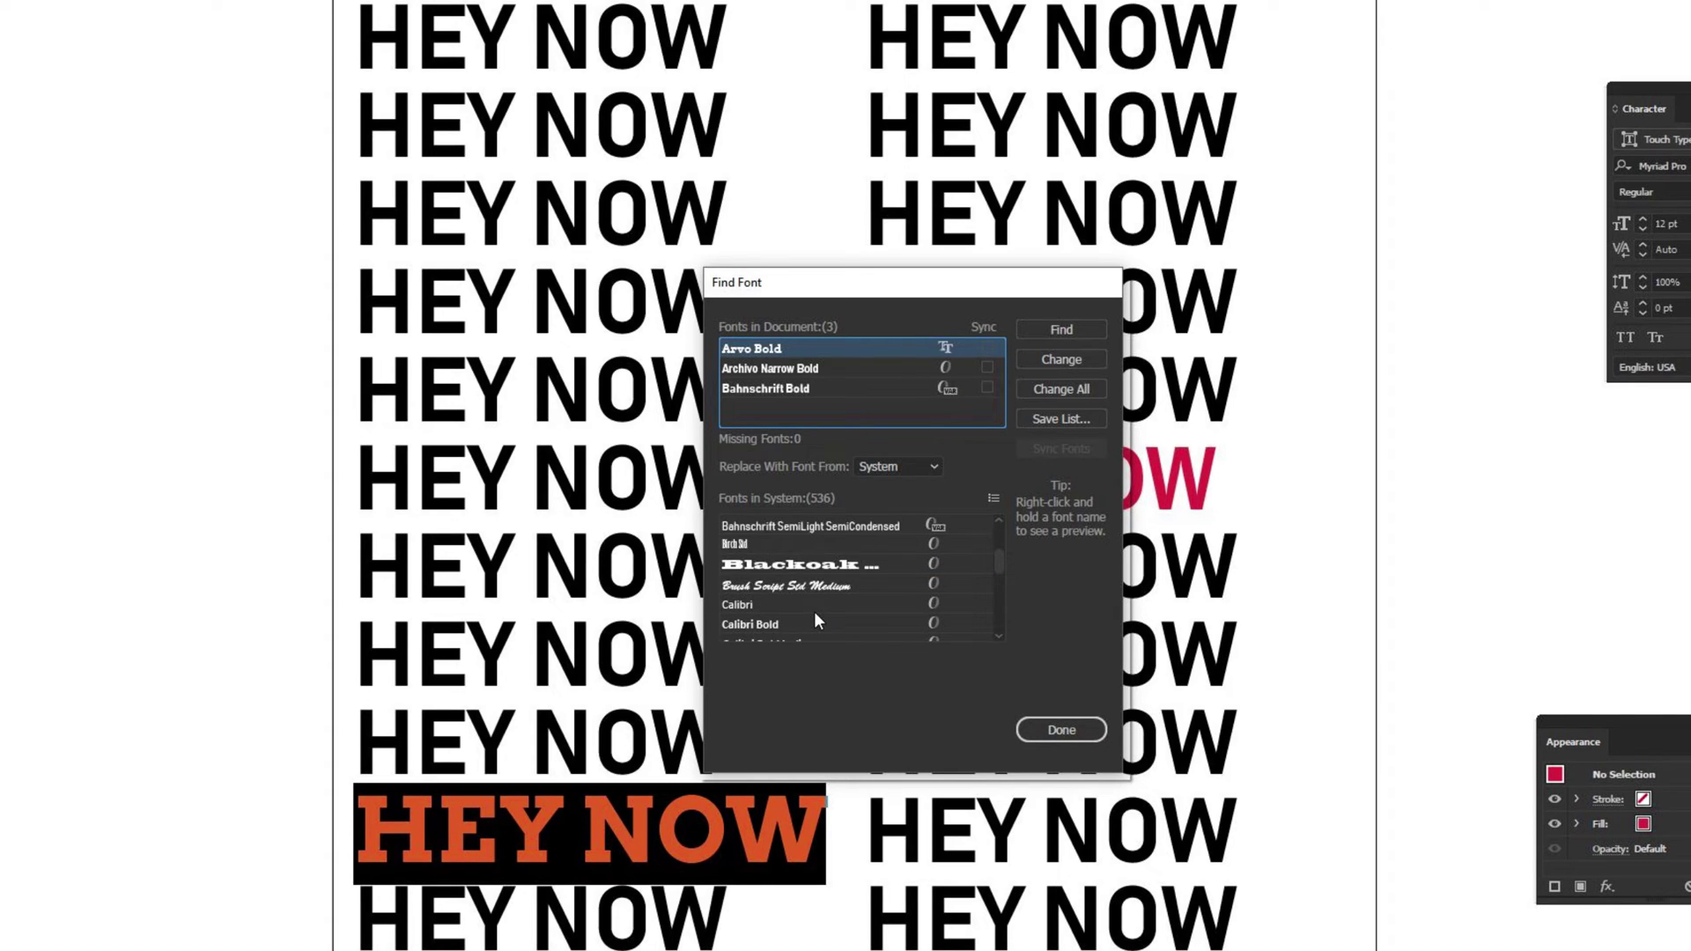
{"action": "left_click", "coordinate": [794, 566]}
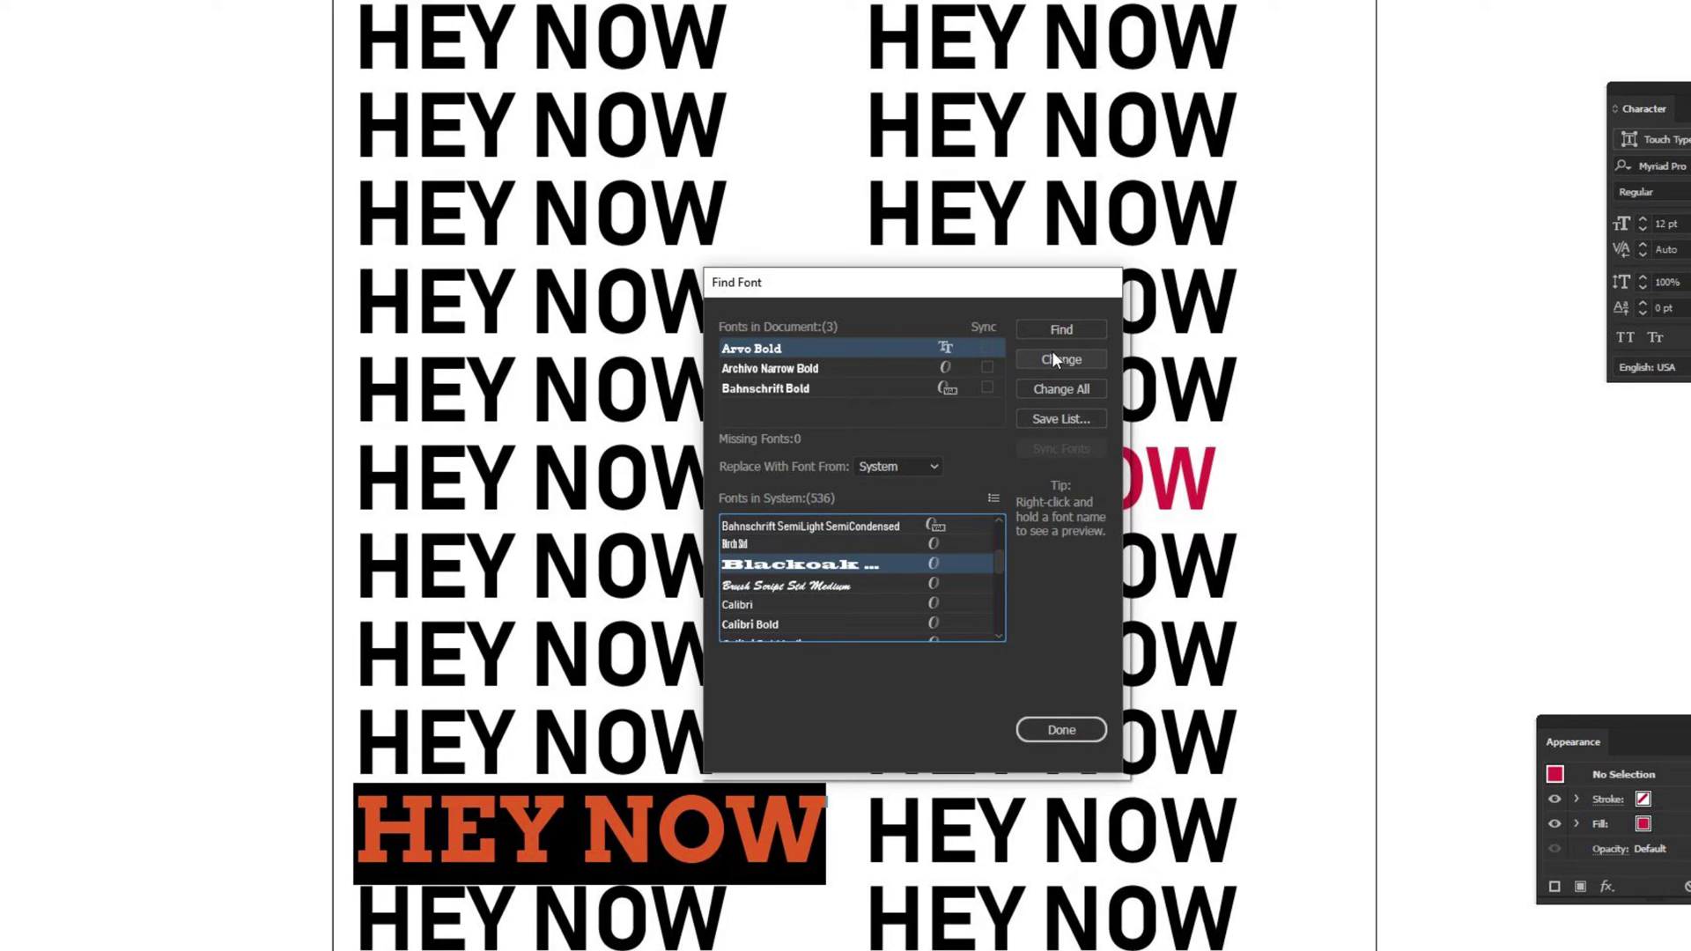
- Change all Arvo Bold text to Blackoak Std and close Find Font
{"action": "left_click", "coordinate": [1050, 390]}
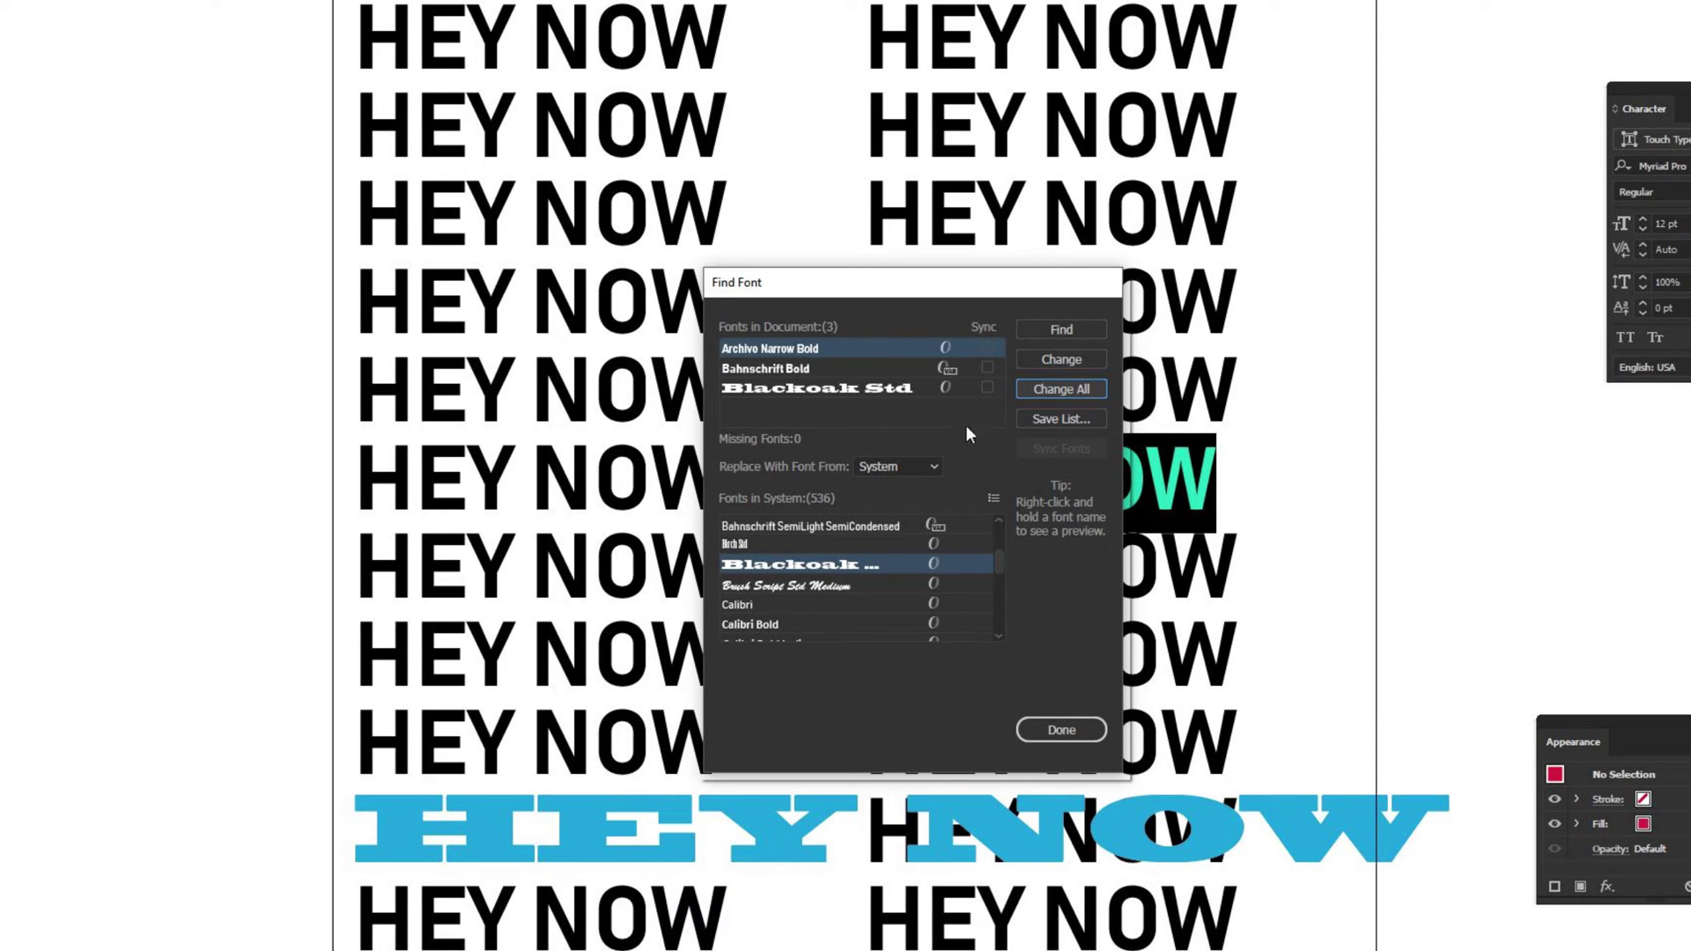
{"action": "left_click", "coordinate": [822, 350]}
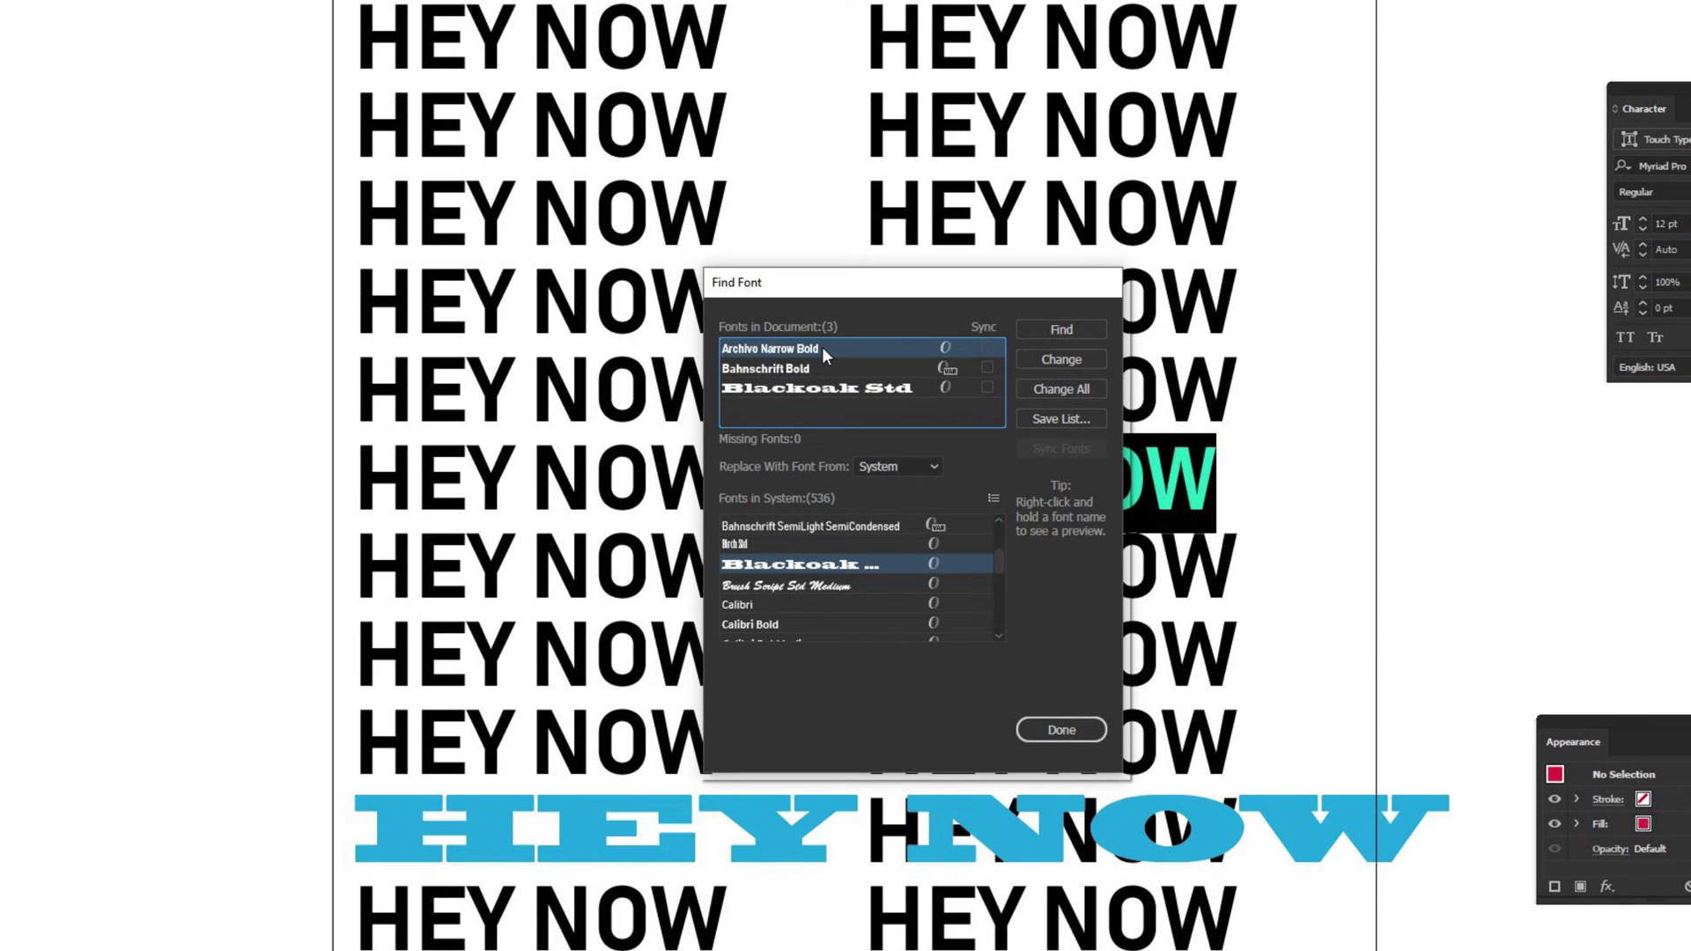
{"action": "left_click", "coordinate": [1051, 729]}
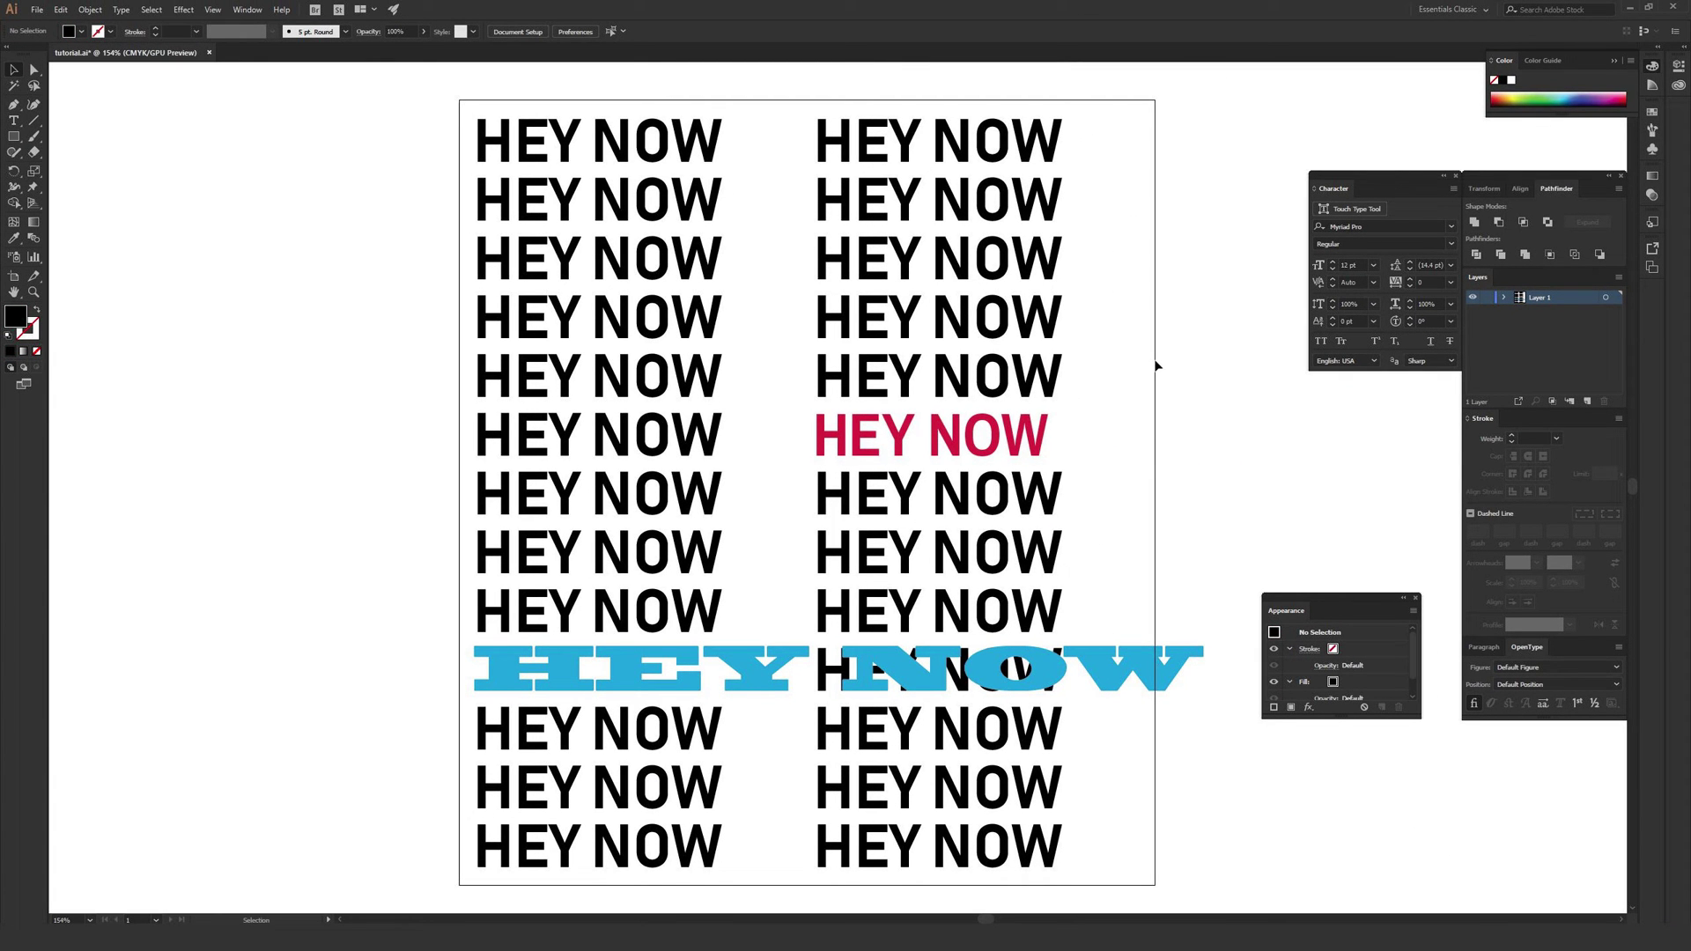
- Bring up the Type menu over the finished poster
{"action": "left_click", "coordinate": [121, 9]}
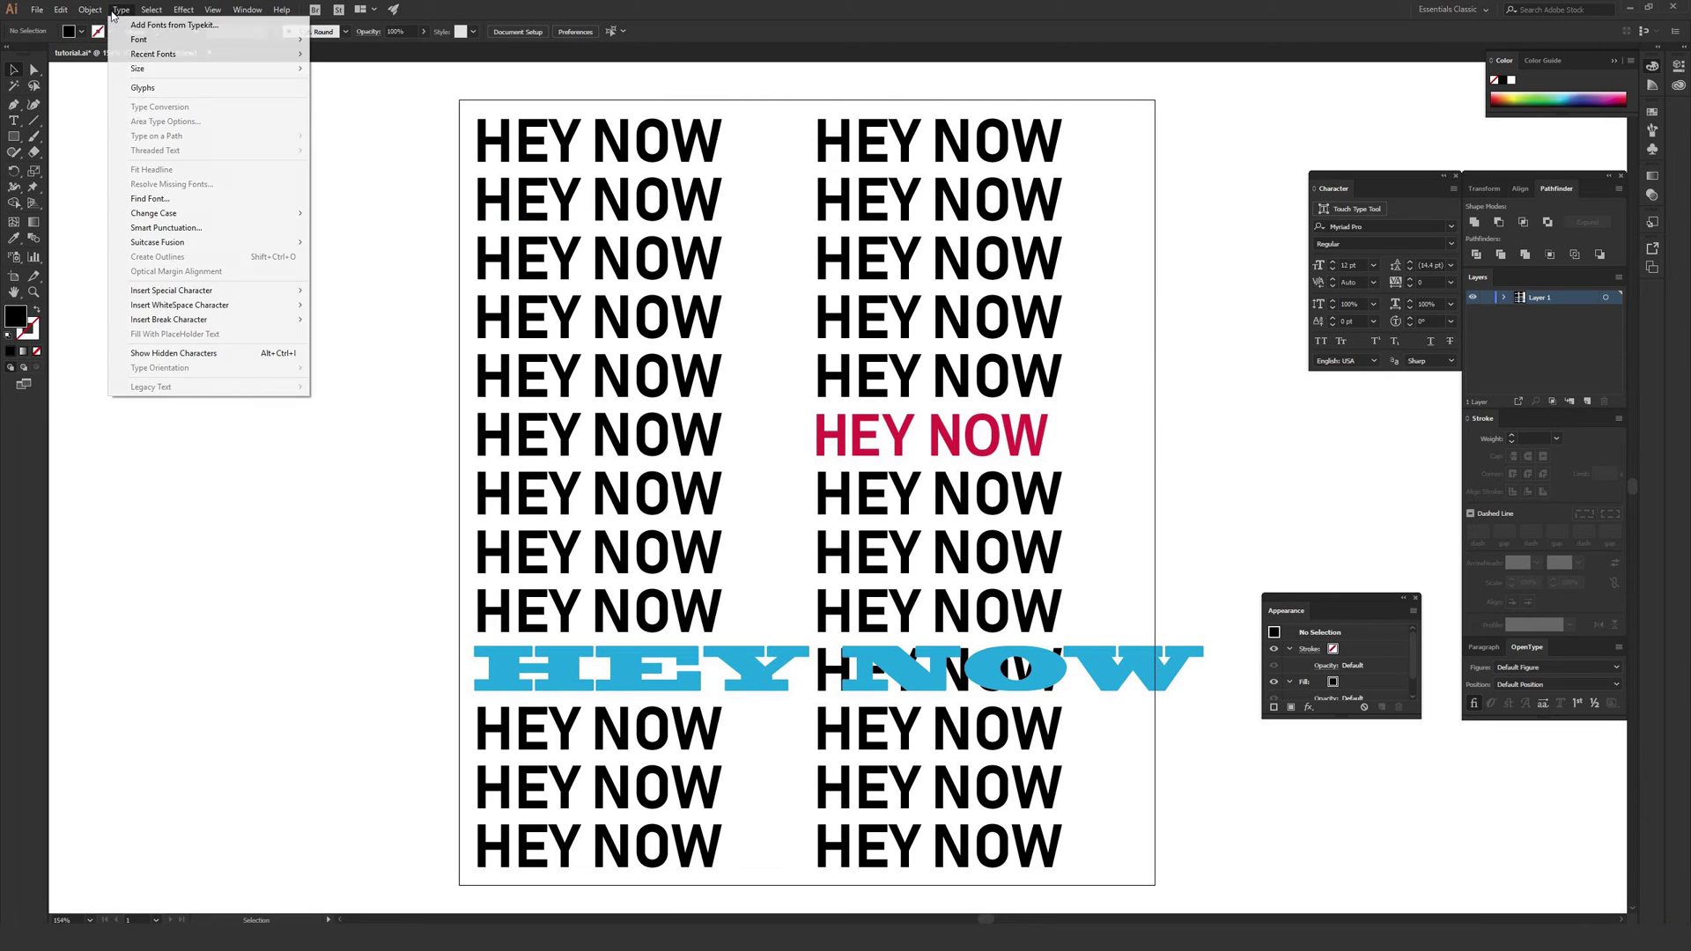
{"action": "left_click", "coordinate": [175, 200]}
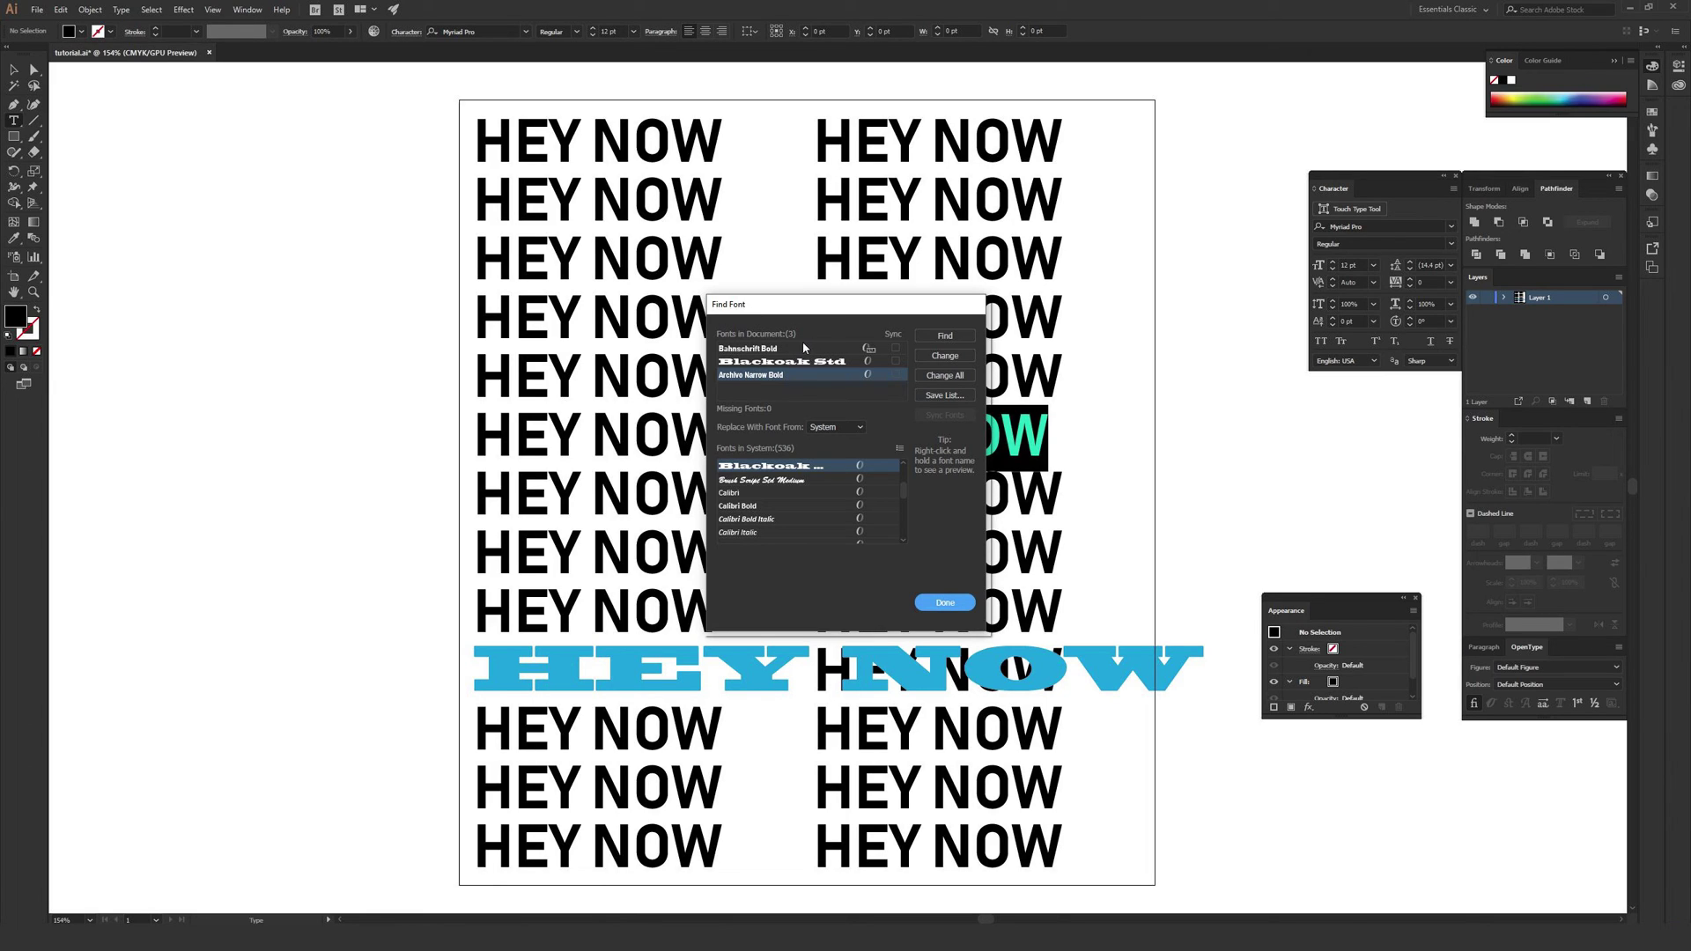
{"action": "left_click", "coordinate": [792, 350]}
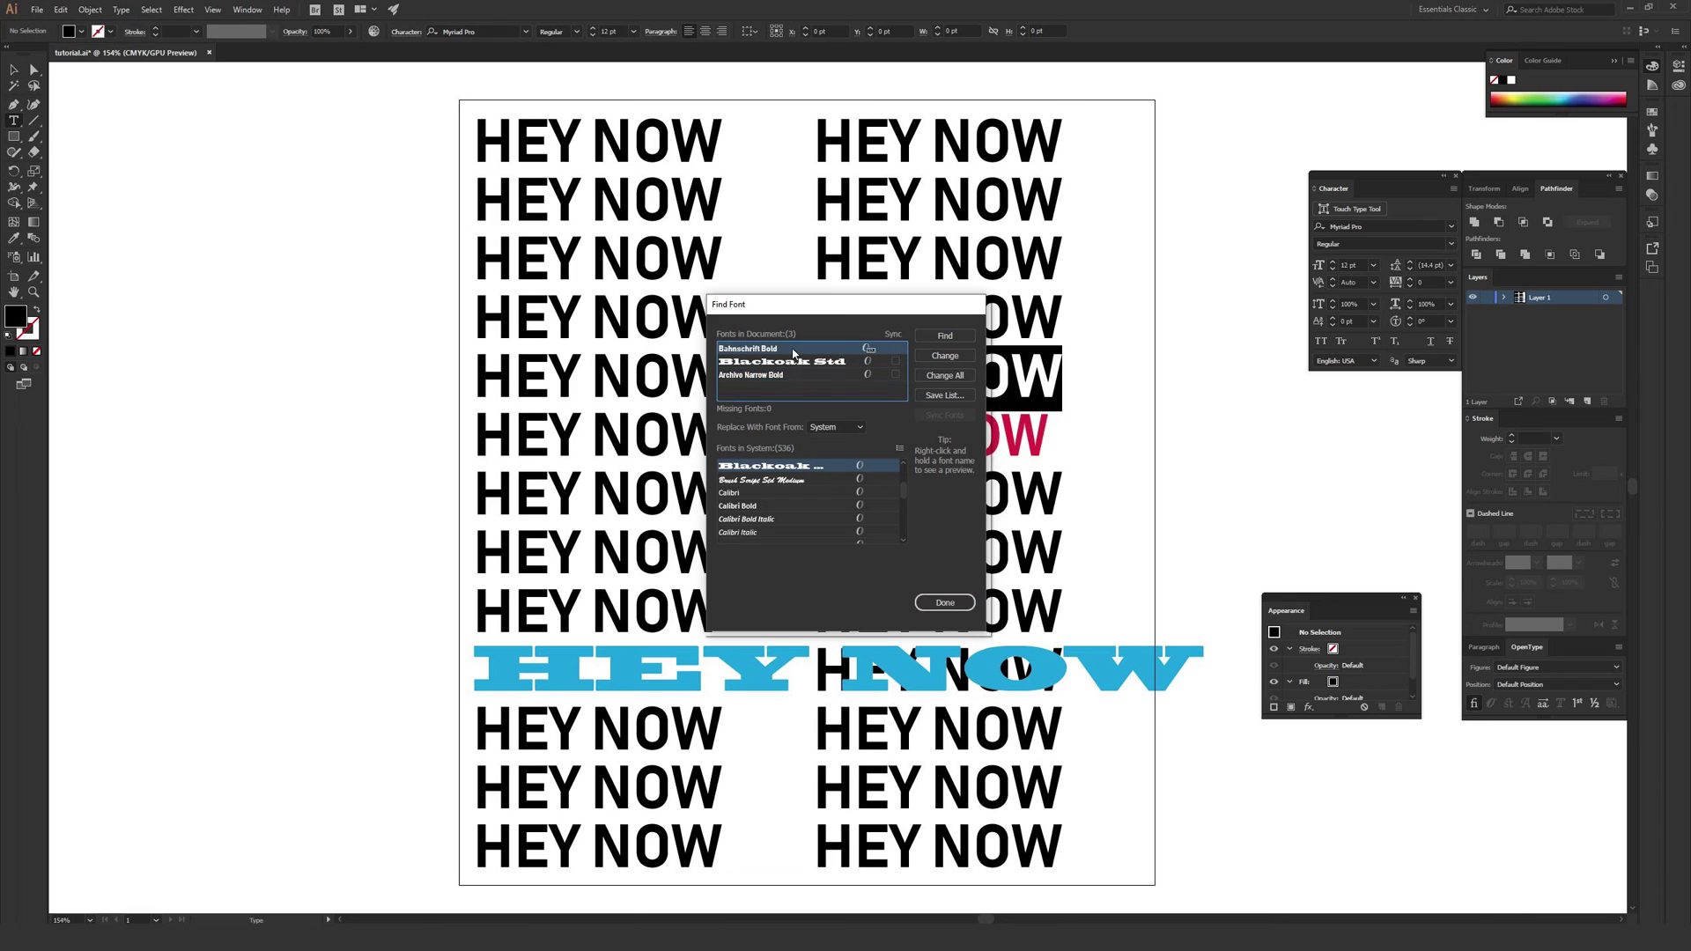
{"action": "left_click", "coordinate": [959, 336]}
{"action": "left_click", "coordinate": [945, 602]}
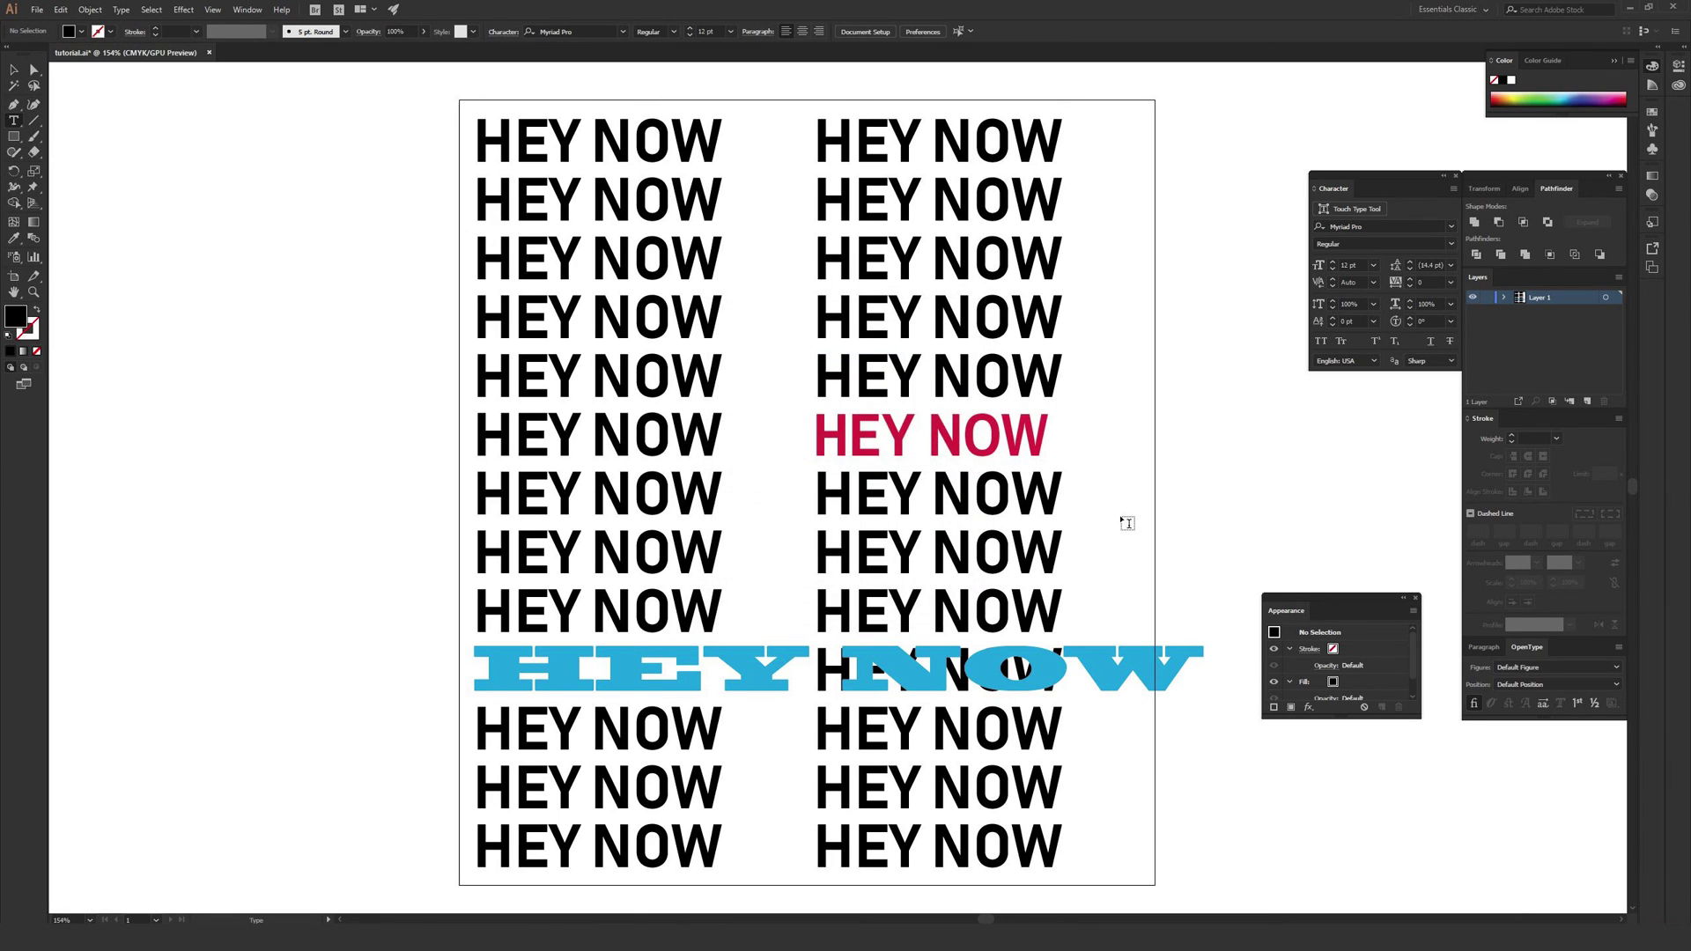